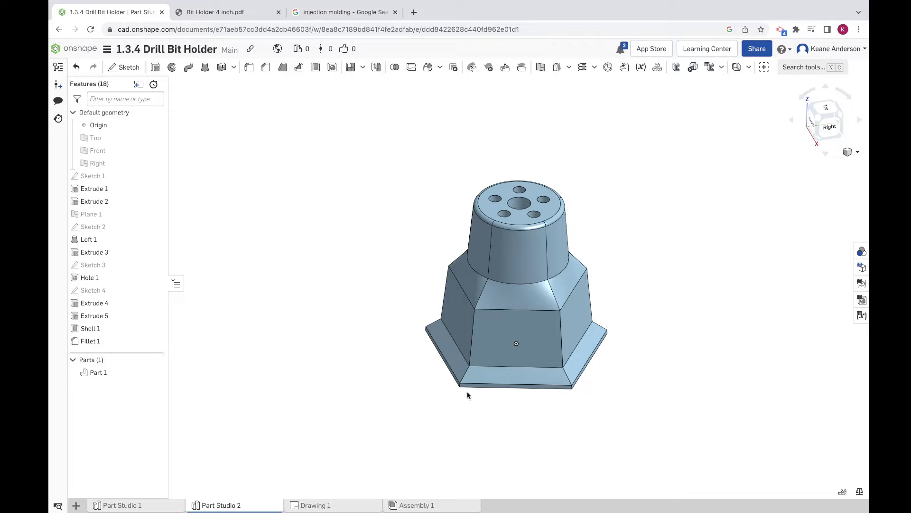
- Examine the finished drill bit holder from below and above, and study its views and notes in Bit Holder 4 inch.pdf
{"action": "right_click_drag", "start_coordinate": [467, 391], "coordinate": [473, 313]}
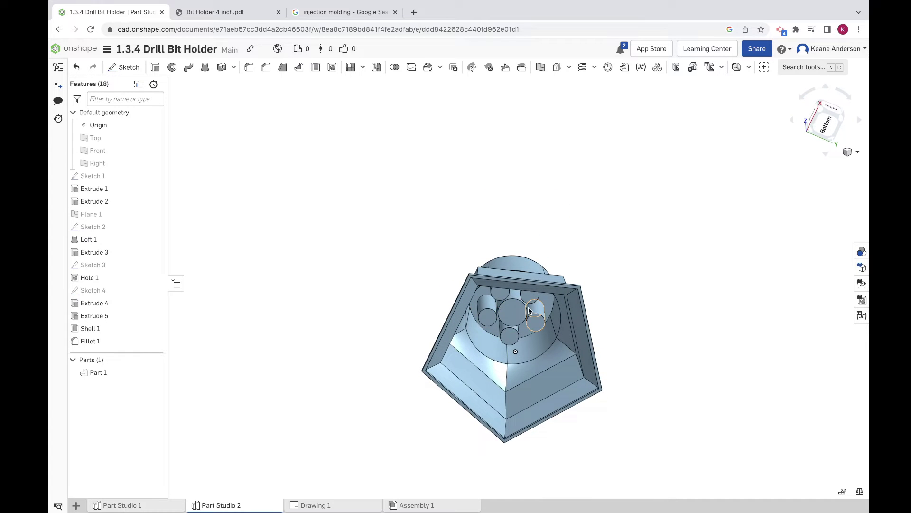
{"action": "right_click_drag", "start_coordinate": [520, 400], "coordinate": [502, 400]}
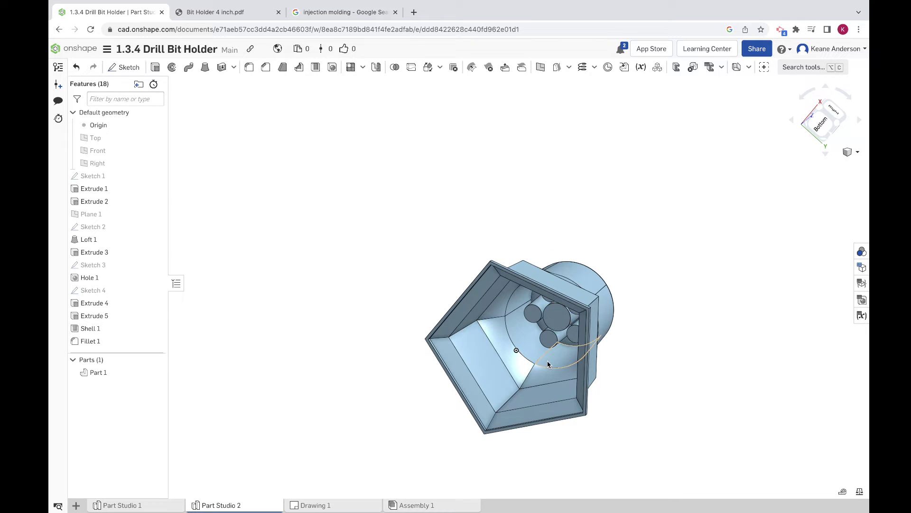
{"action": "right_click_drag", "start_coordinate": [548, 364], "coordinate": [426, 347]}
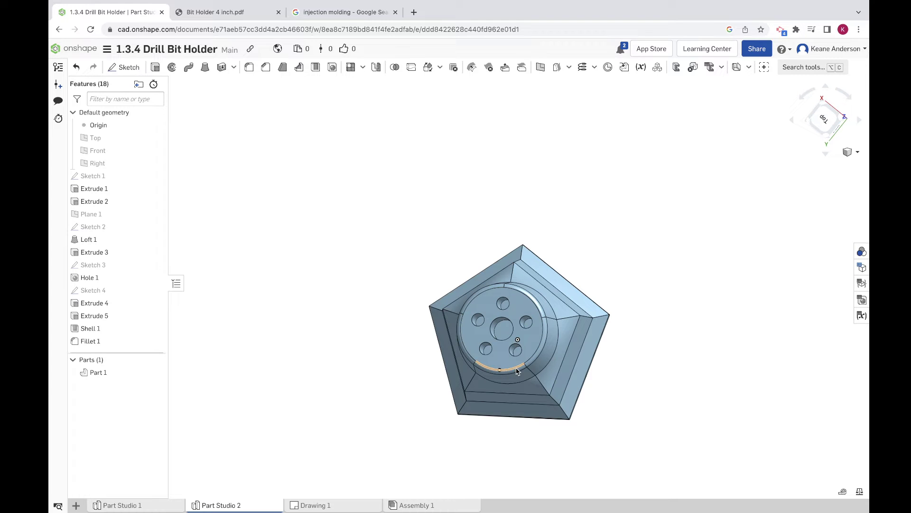
{"action": "right_click_drag", "start_coordinate": [387, 411], "coordinate": [390, 377]}
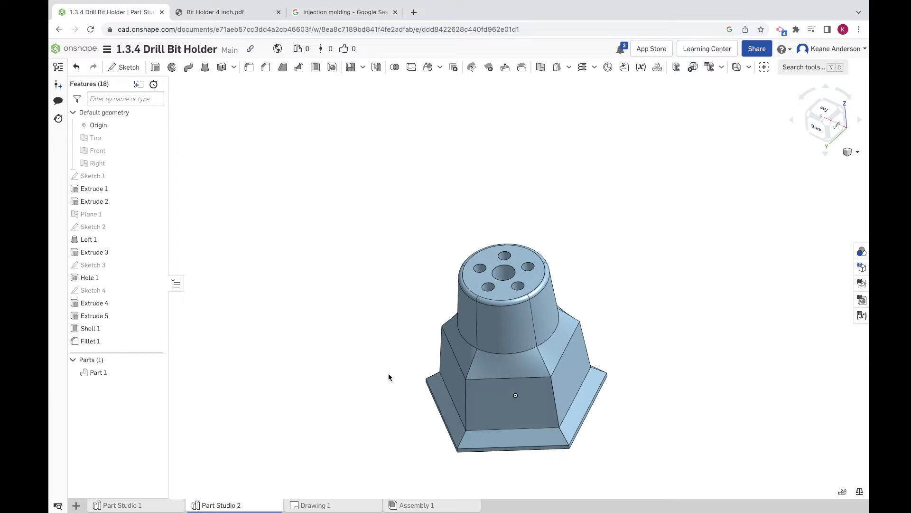
{"action": "left_click", "coordinate": [340, 508]}
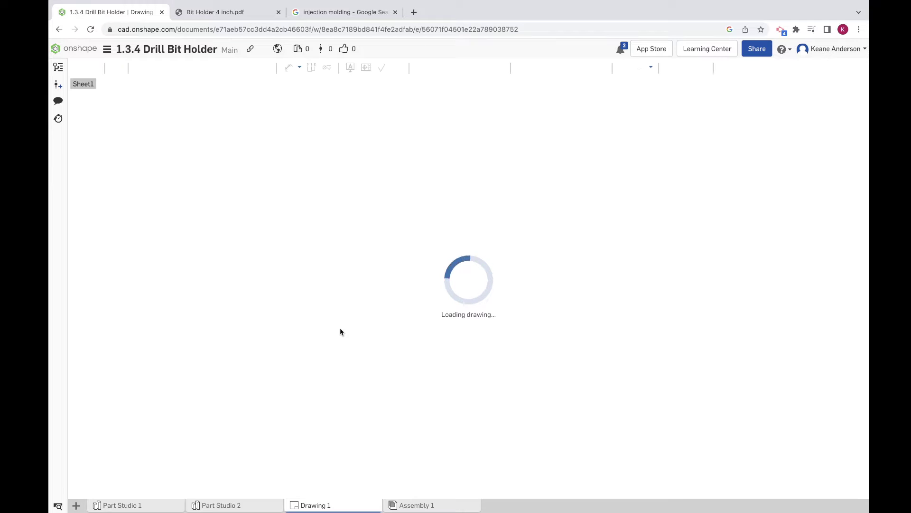
{"action": "left_click", "coordinate": [239, 15]}
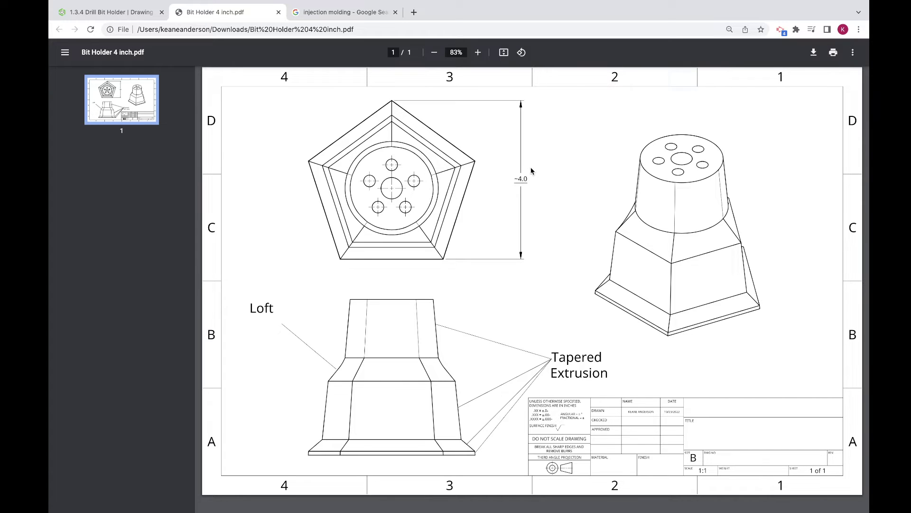
{"action": "scroll", "coordinate": [532, 169], "scroll_direction": "up", "scroll_amount": 5, "text": "ctrl"}
{"action": "scroll", "coordinate": [532, 169], "scroll_direction": "down", "scroll_amount": 8, "text": "ctrl"}
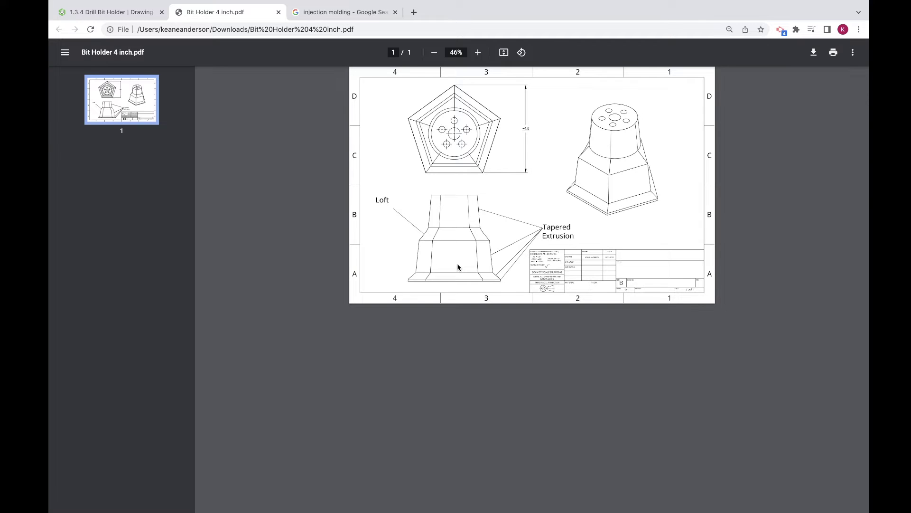
{"action": "scroll", "coordinate": [457, 263], "scroll_direction": "up", "scroll_amount": 5, "text": "ctrl"}
{"action": "scroll", "coordinate": [457, 264], "scroll_direction": "down", "scroll_amount": 3, "text": "ctrl"}
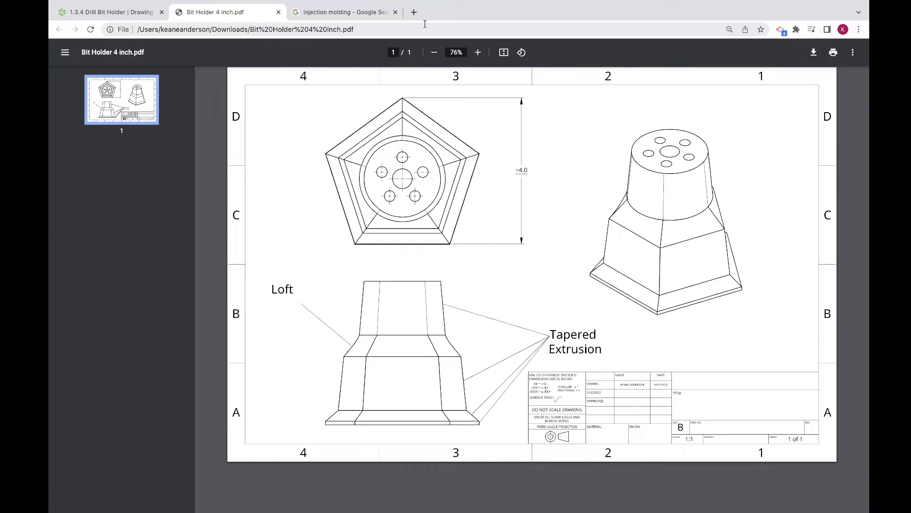
- Switch back to Onshape and start a sketch on the Top plane in Part Studio 1, viewed face-on
{"action": "left_click", "coordinate": [107, 12]}
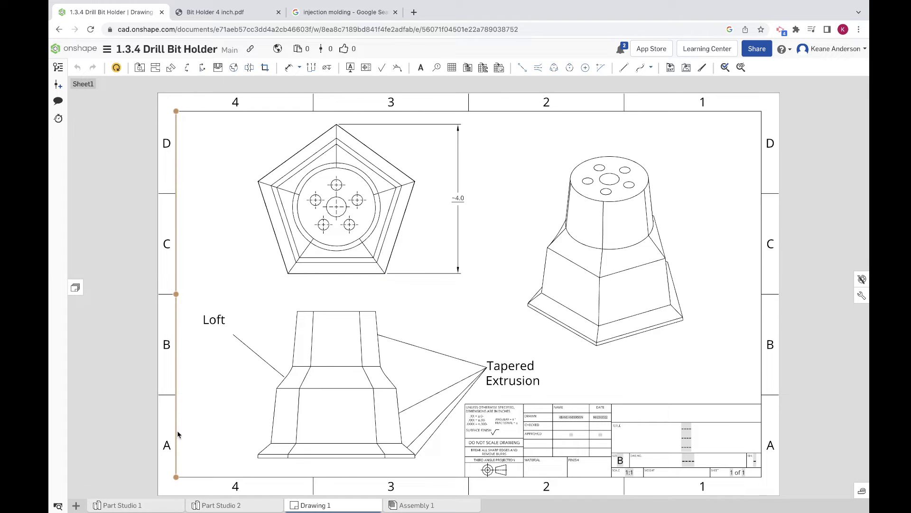
{"action": "left_click", "coordinate": [147, 504]}
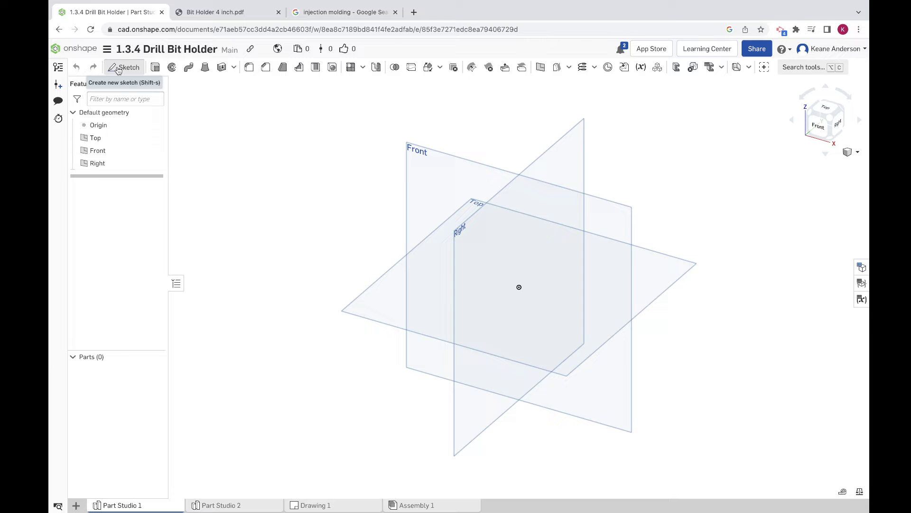
{"action": "left_click", "coordinate": [125, 67]}
{"action": "left_click", "coordinate": [681, 259]}
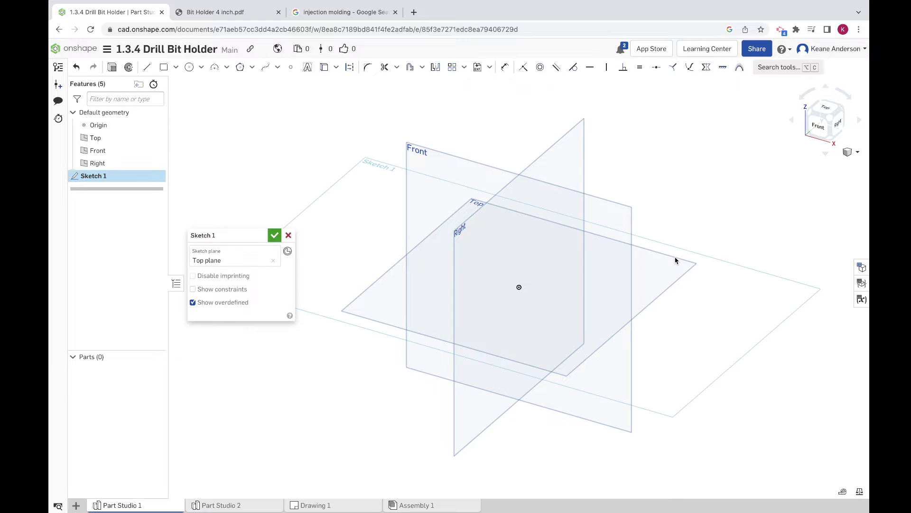
{"action": "key", "text": "n"}
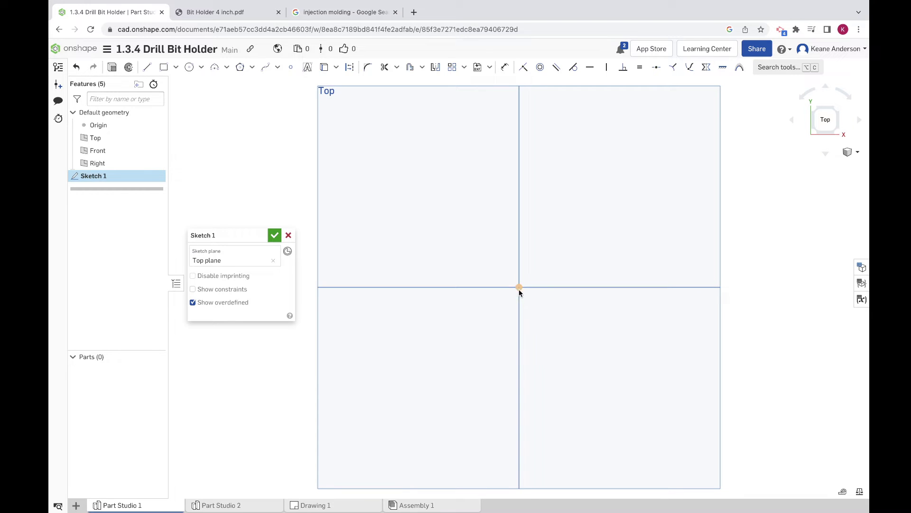
- Draw a pentagon around a construction circle about 4.6 in in diameter, centred on the origin, and make its lower edge horizontal
{"action": "left_click", "coordinate": [241, 68]}
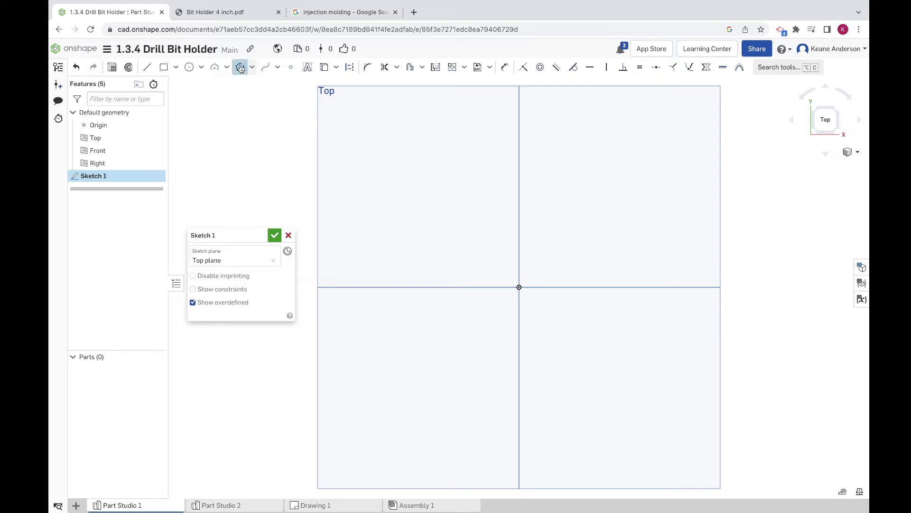
{"action": "left_click", "coordinate": [519, 287]}
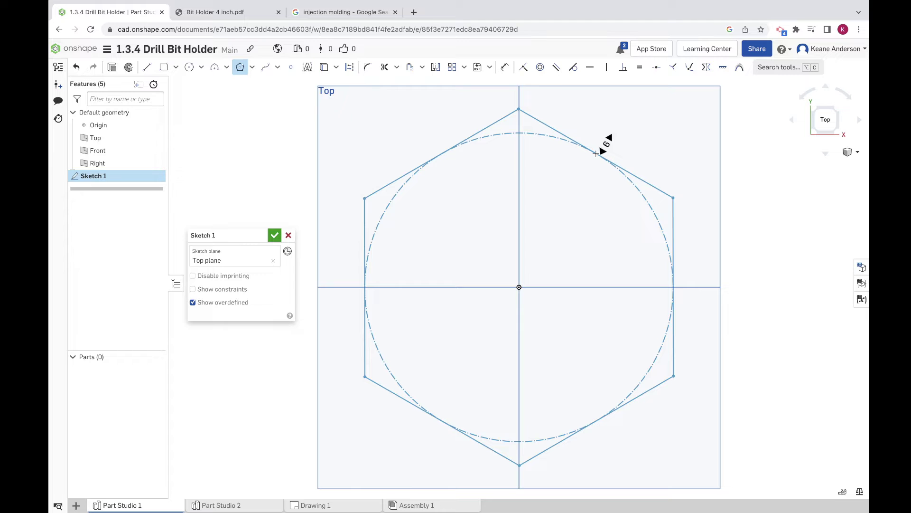
{"action": "left_click", "coordinate": [603, 150]}
{"action": "left_click", "coordinate": [591, 162]}
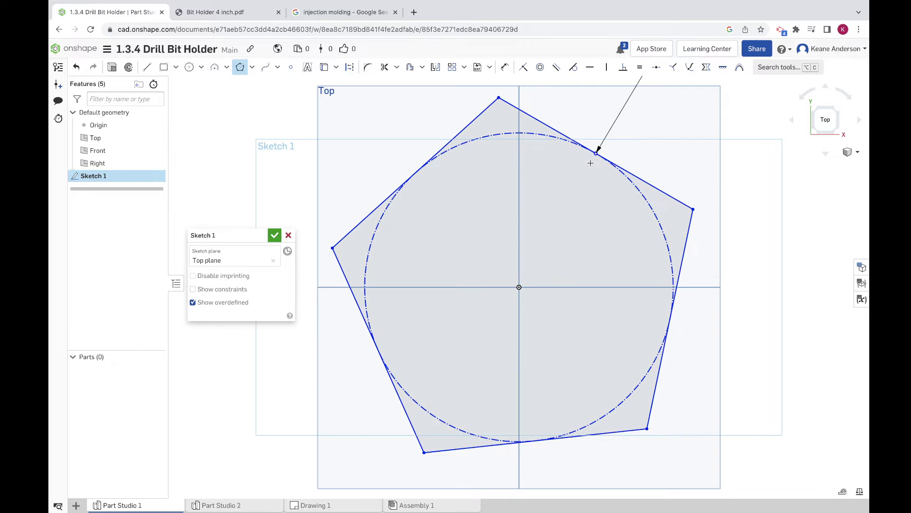
{"action": "scroll", "coordinate": [591, 163], "scroll_direction": "down", "scroll_amount": 5}
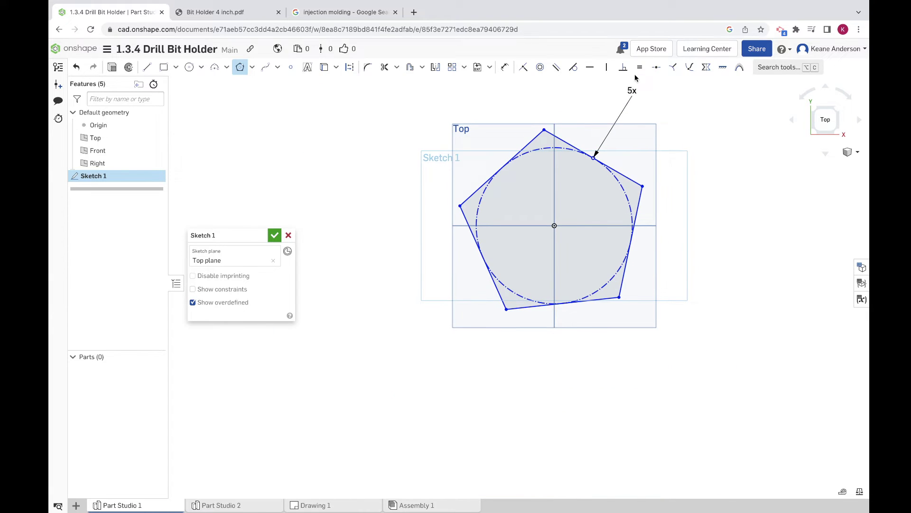
{"action": "left_click", "coordinate": [590, 67]}
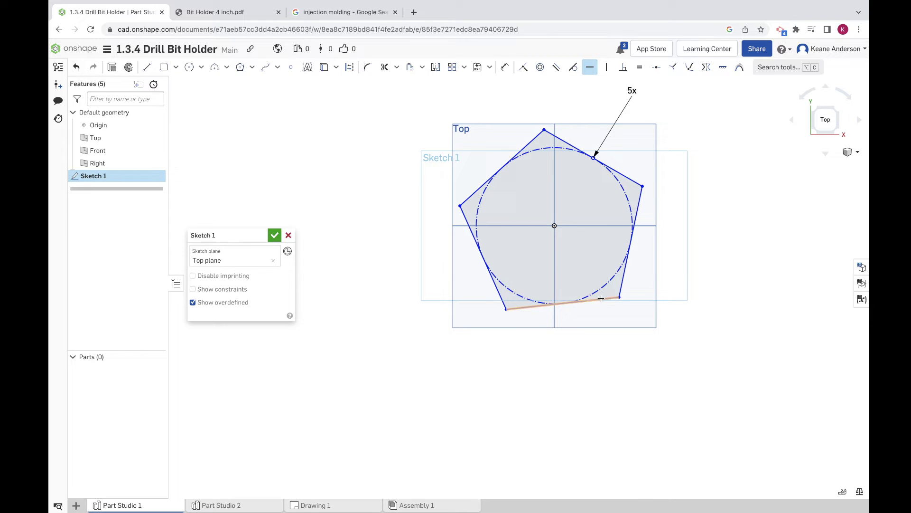
{"action": "left_click", "coordinate": [601, 298]}
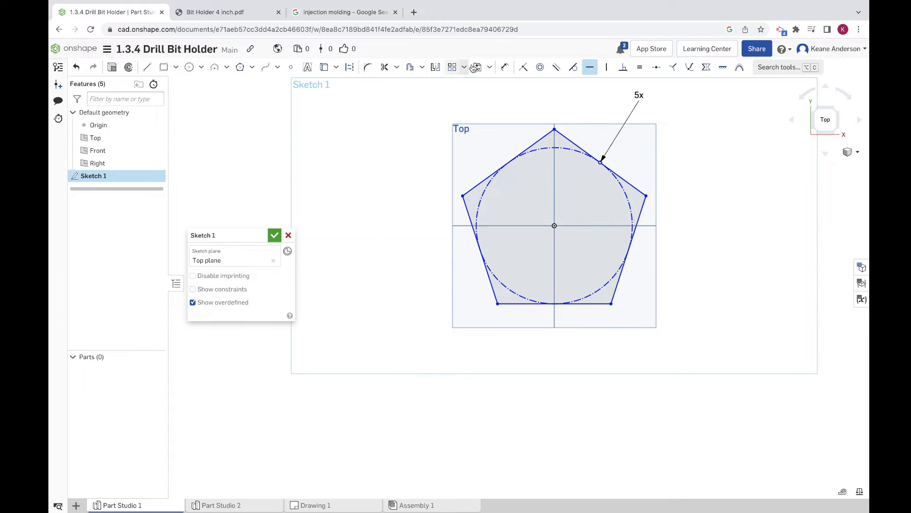
- Dimension the construction circle inside the pentagon to a diameter of 3.9 in
{"action": "left_click", "coordinate": [504, 67]}
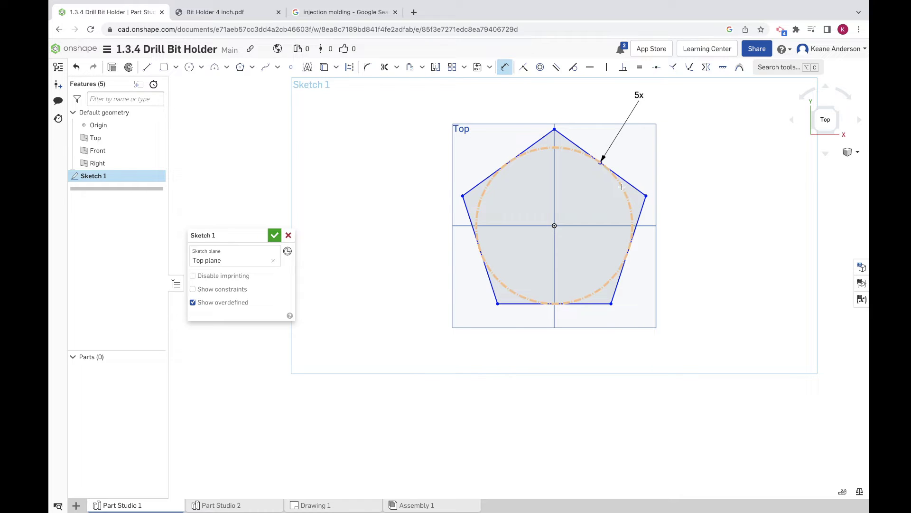
{"action": "left_click", "coordinate": [624, 260]}
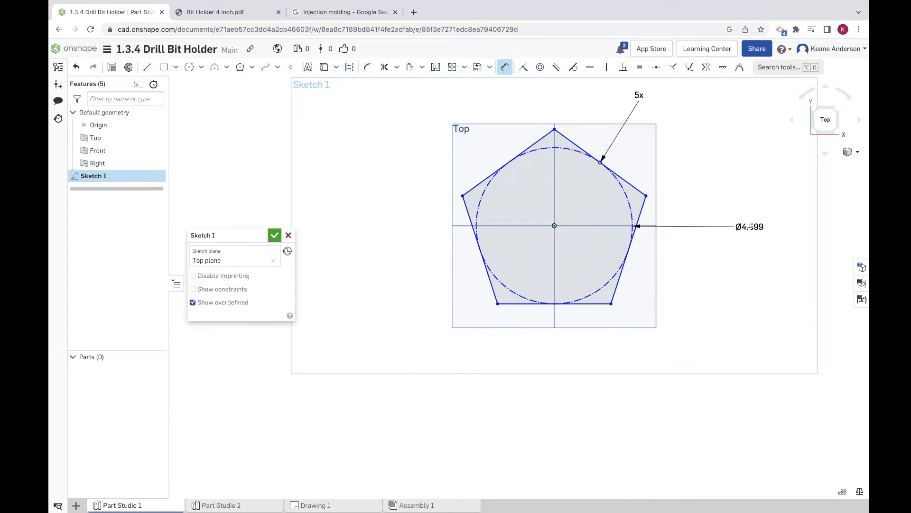
{"action": "left_click", "coordinate": [749, 235]}
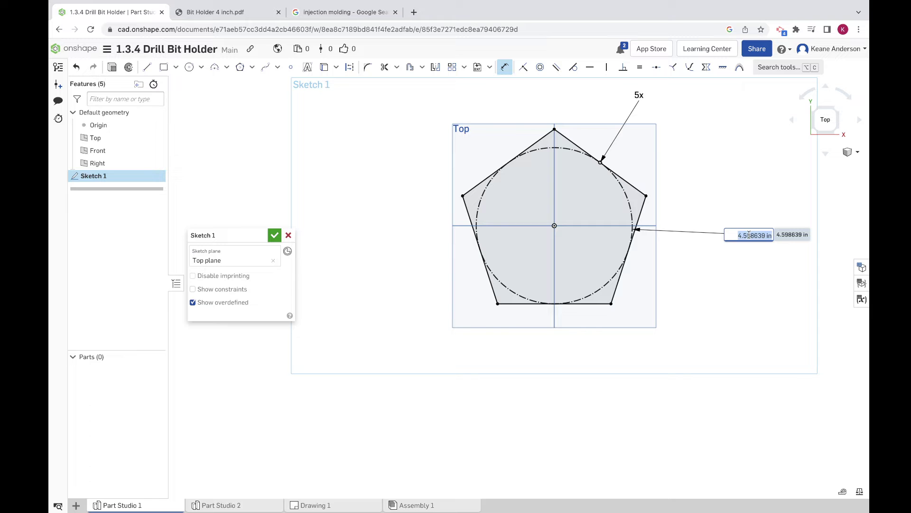
{"action": "type", "text": "3.9"}
{"action": "key", "text": "Return"}
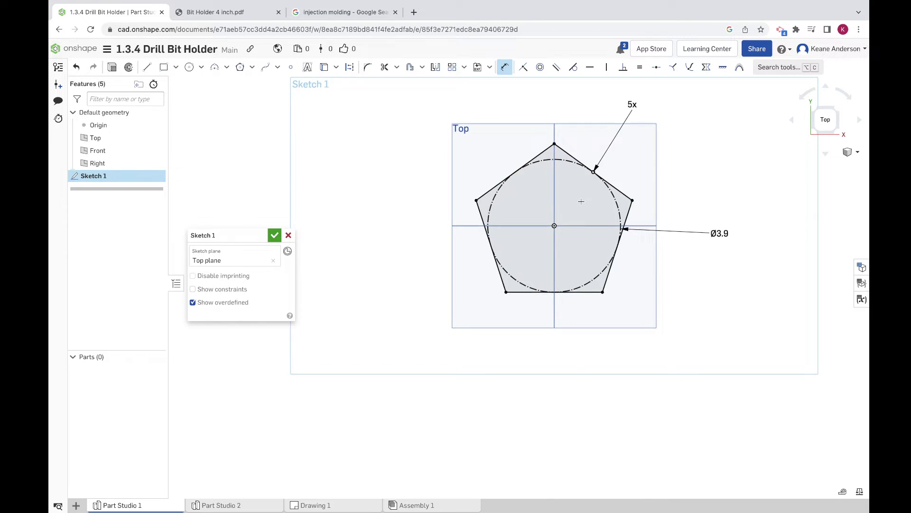
{"action": "scroll", "coordinate": [581, 202], "scroll_direction": "up", "scroll_amount": 3}
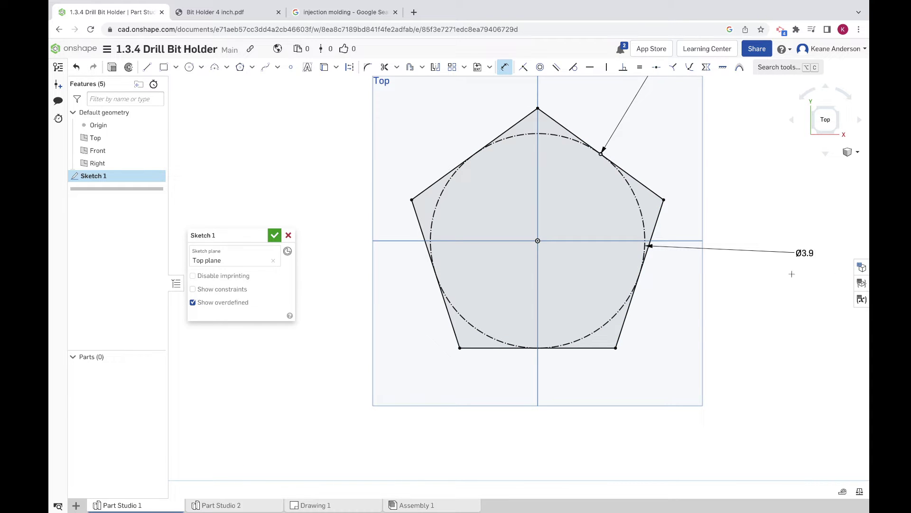
{"action": "left_click", "coordinate": [252, 67]}
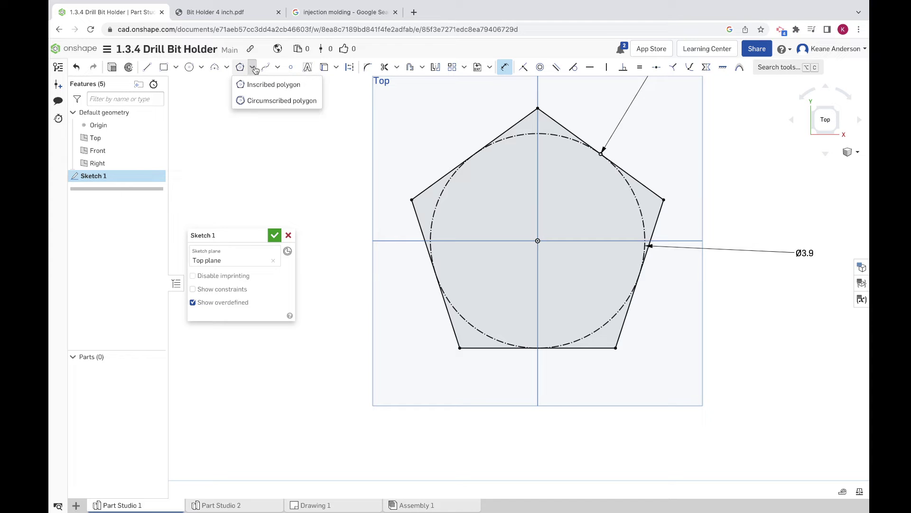
{"action": "left_click", "coordinate": [265, 102]}
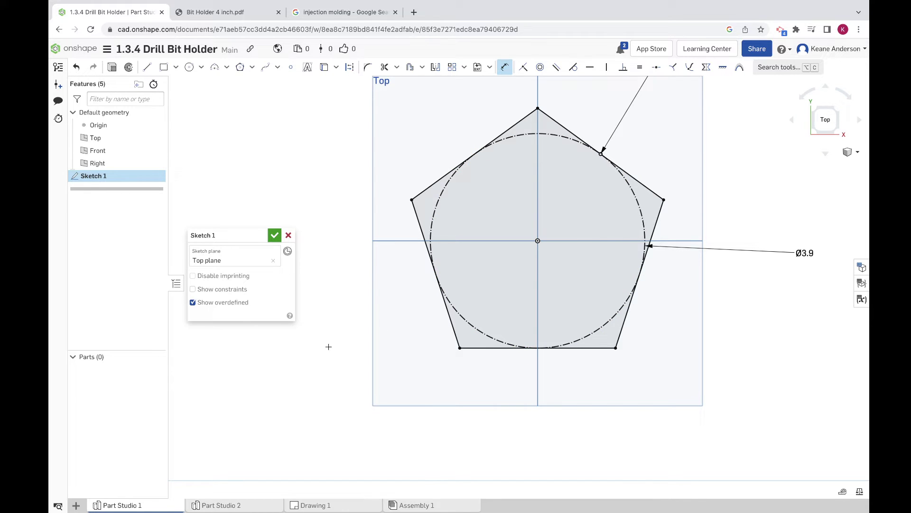
- Extrude the pentagon sketch upward as a new solid with a 40 degree draft tapering inward
{"action": "left_click", "coordinate": [112, 67]}
{"action": "right_click_drag", "start_coordinate": [363, 301], "coordinate": [370, 243]}
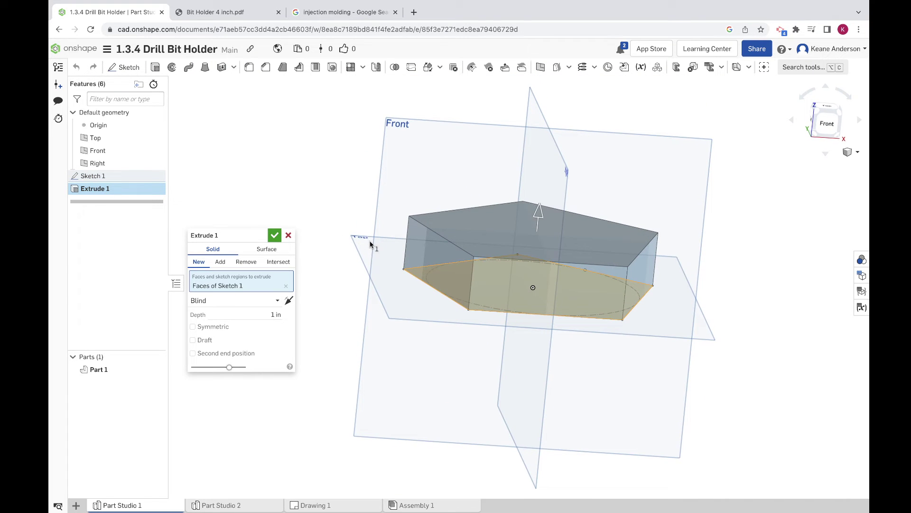
{"action": "left_click", "coordinate": [194, 340]}
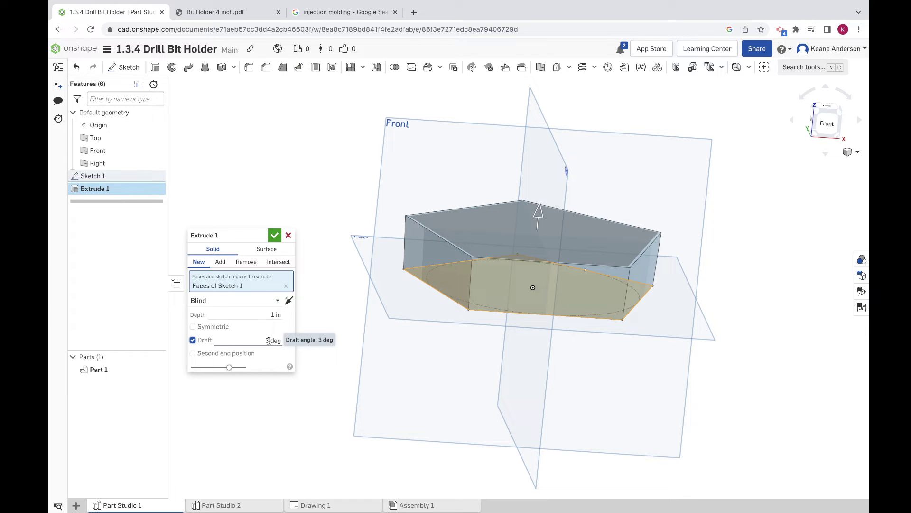
{"action": "left_click", "coordinate": [268, 341]}
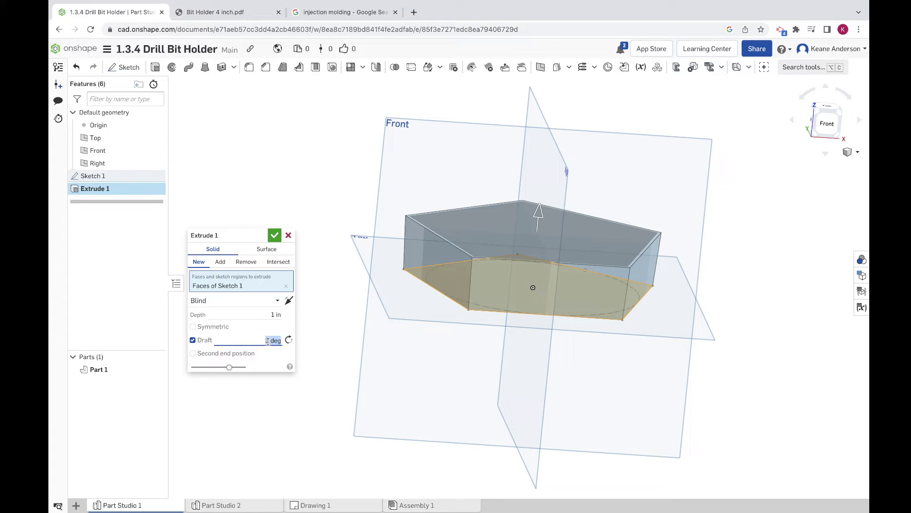
{"action": "type", "text": "40"}
{"action": "key", "text": "Return"}
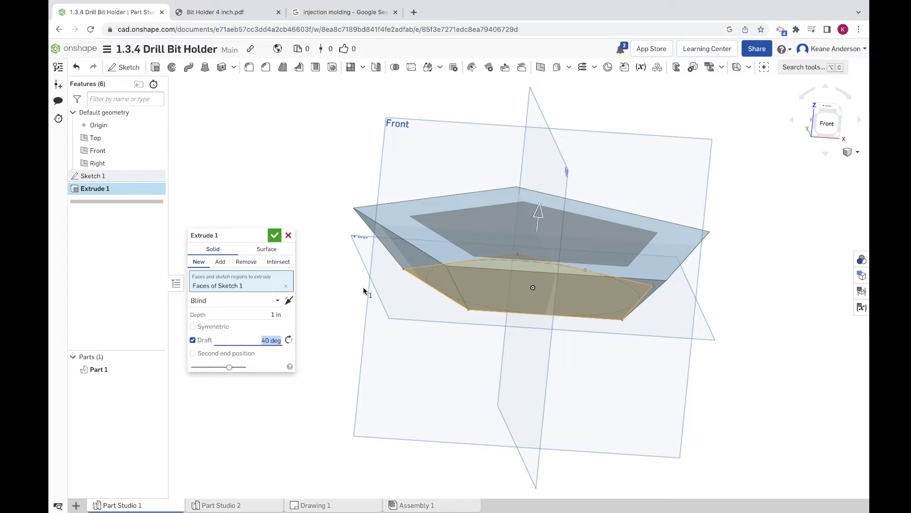
{"action": "left_click", "coordinate": [289, 340]}
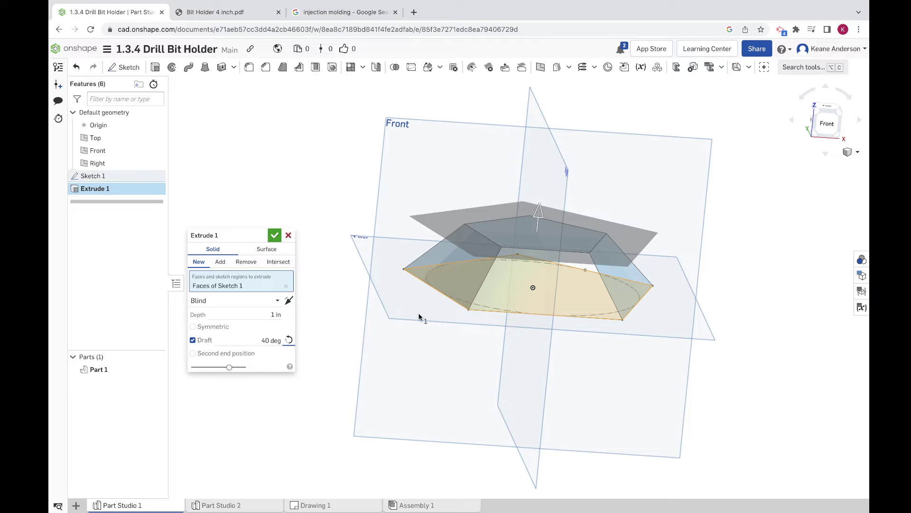
- Set the tapered extrusion's depth to 0.4 in and accept the feature
{"action": "left_click", "coordinate": [276, 312]}
{"action": "left_click", "coordinate": [274, 315]}
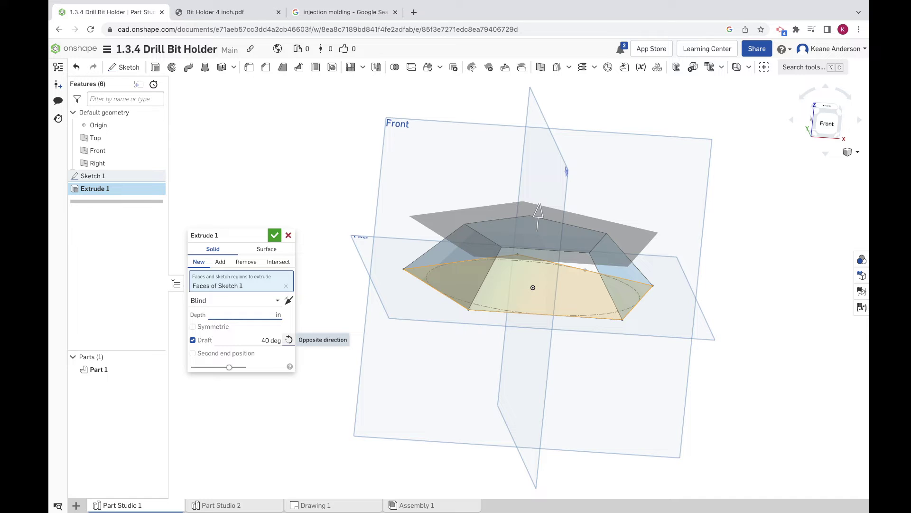
{"action": "type", "text": "0.4"}
{"action": "key", "text": "Return"}
{"action": "key", "text": "shift+5"}
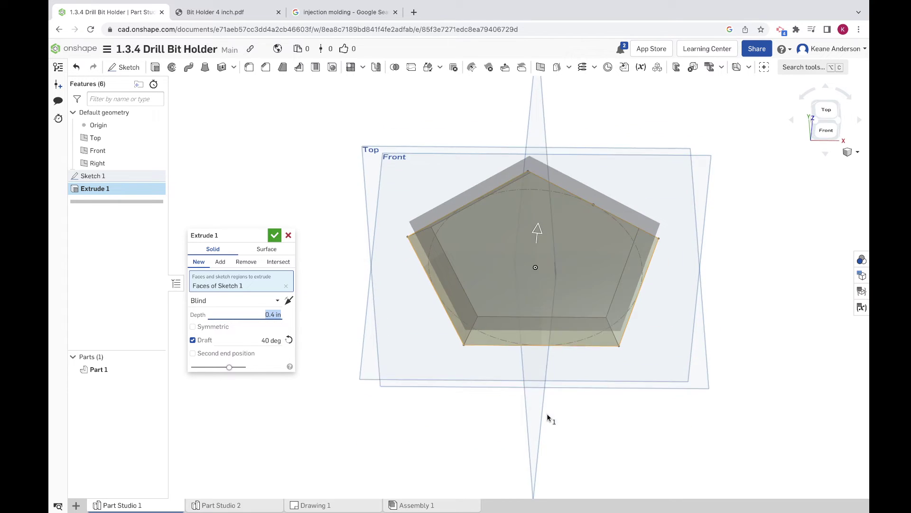
{"action": "left_click", "coordinate": [274, 234]}
- Extrude the tapered base's top pentagonal face upward 1 in, added to the part, with a 0.5 degree draft tapering inward
{"action": "right_click_drag", "start_coordinate": [388, 324], "coordinate": [393, 311]}
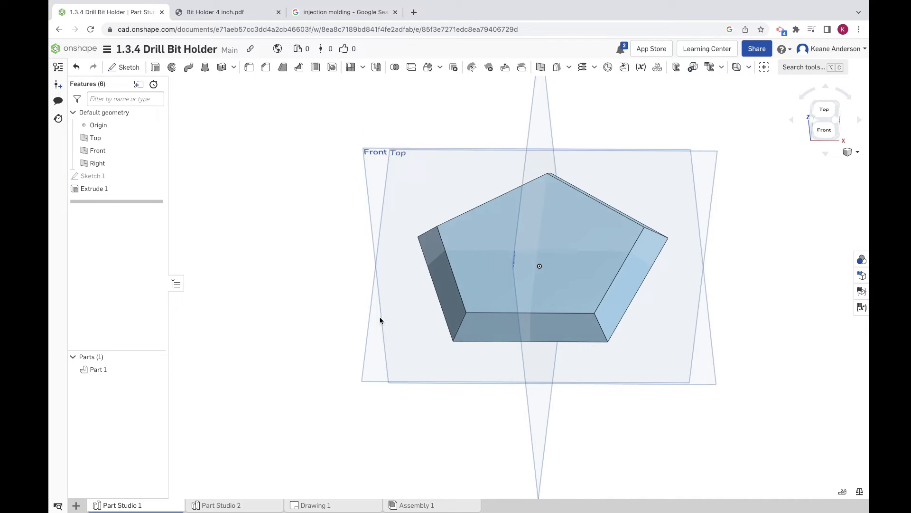
{"action": "mouse_move", "coordinate": [380, 321]}
{"action": "right_mouse_down"}
{"action": "mouse_move", "coordinate": [385, 340]}
{"action": "mouse_move", "coordinate": [411, 309]}
{"action": "mouse_move", "coordinate": [393, 300]}
{"action": "mouse_move", "coordinate": [360, 334]}
{"action": "mouse_move", "coordinate": [399, 286]}
{"action": "mouse_move", "coordinate": [392, 316]}
{"action": "right_mouse_up"}
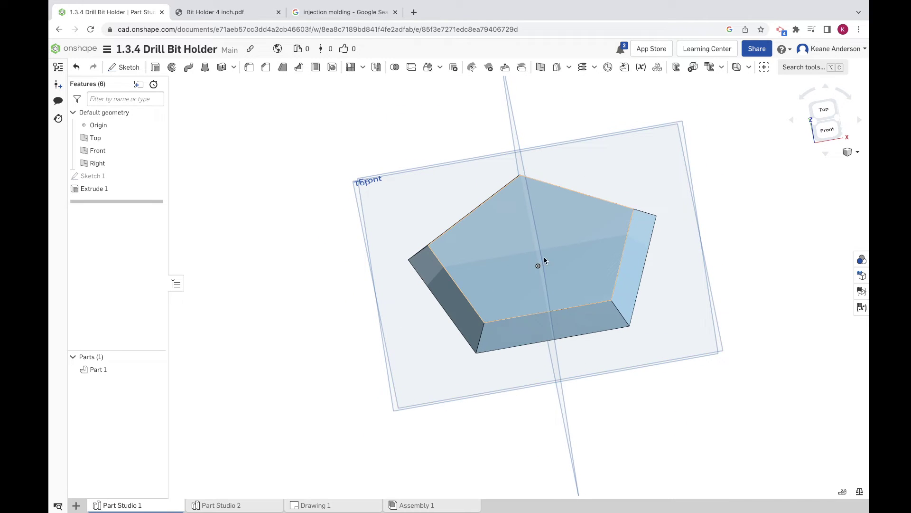
{"action": "left_click", "coordinate": [154, 67]}
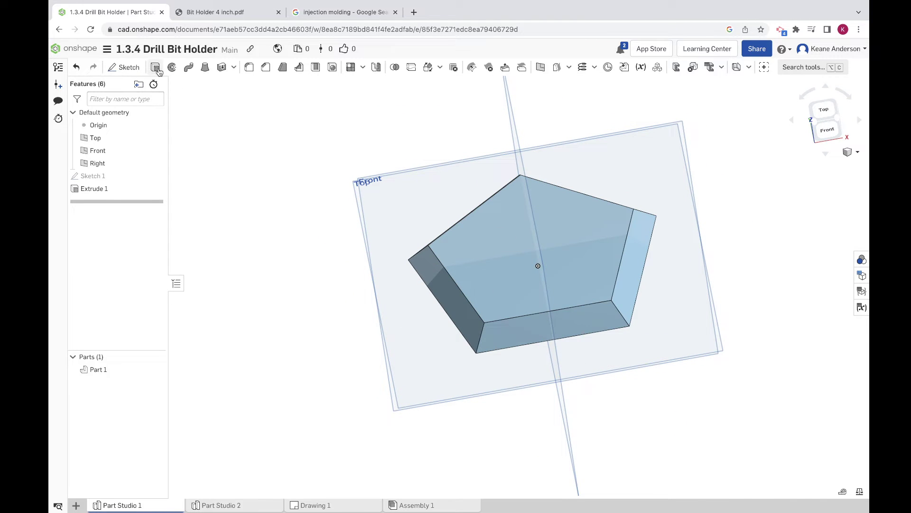
{"action": "left_click", "coordinate": [551, 232]}
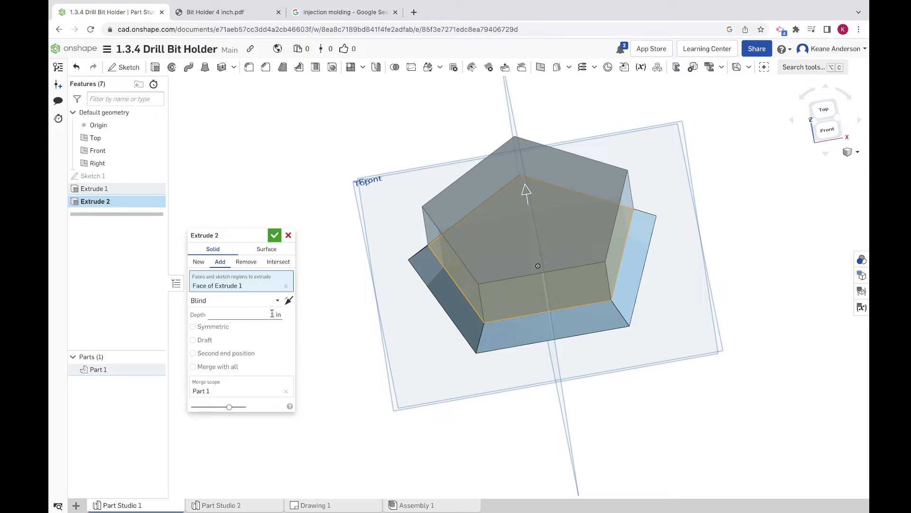
{"action": "left_click", "coordinate": [194, 341]}
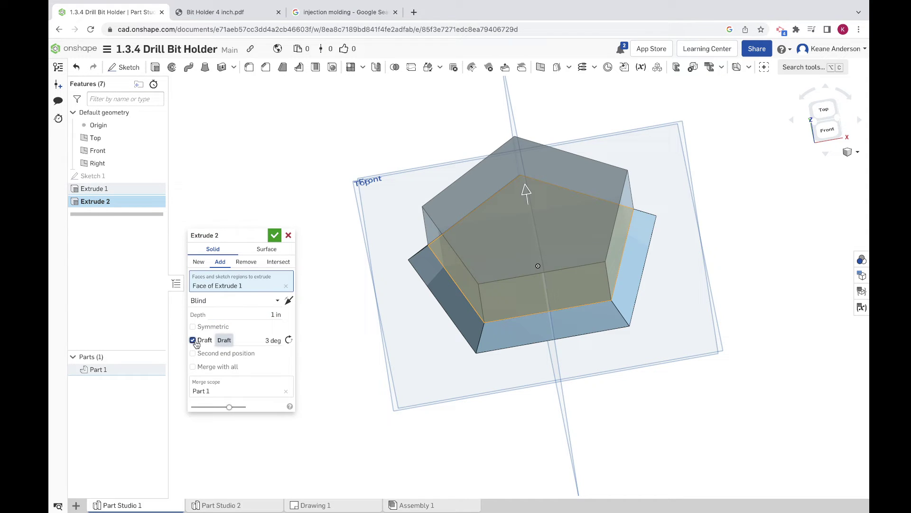
{"action": "left_click", "coordinate": [269, 339]}
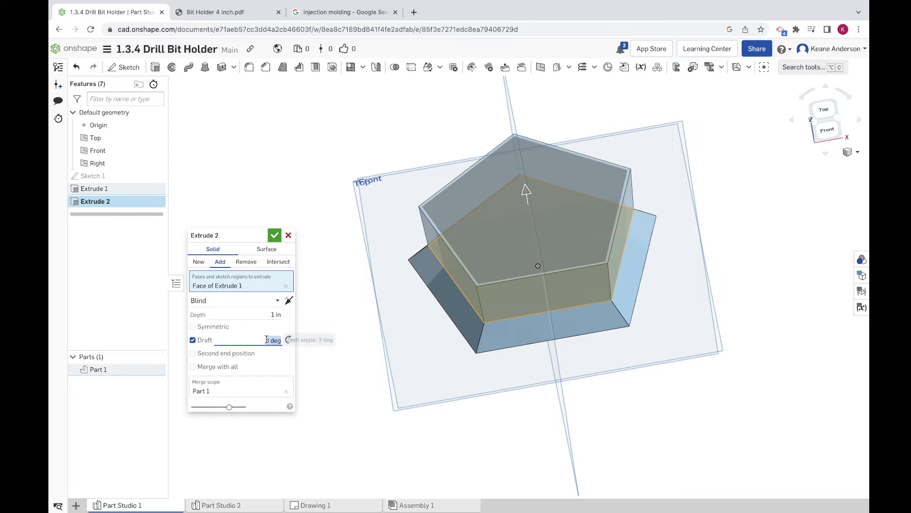
{"action": "type", "text": "0.5"}
{"action": "key", "text": "Return"}
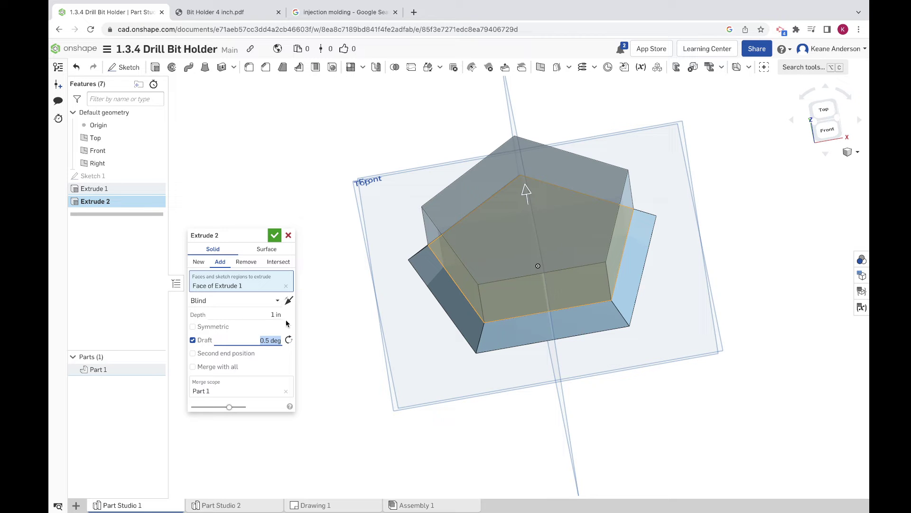
{"action": "left_click", "coordinate": [289, 340]}
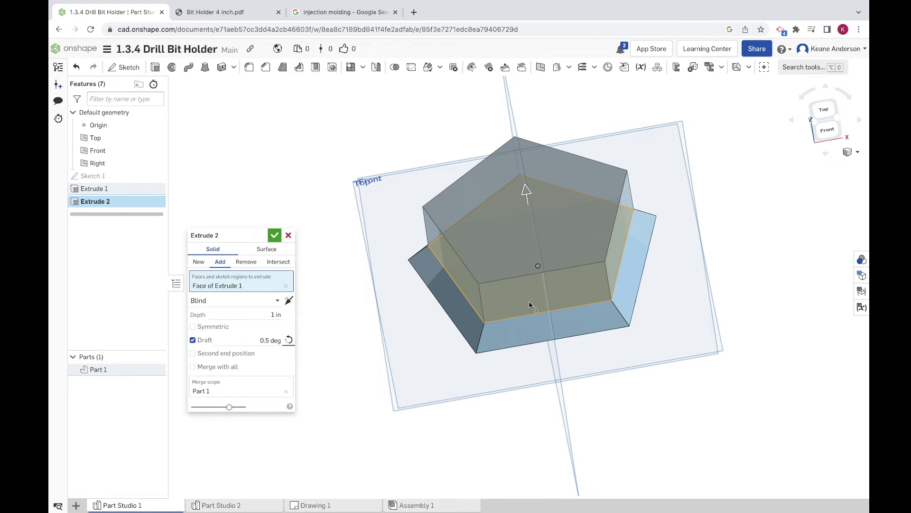
{"action": "right_click_drag", "start_coordinate": [529, 301], "coordinate": [520, 275]}
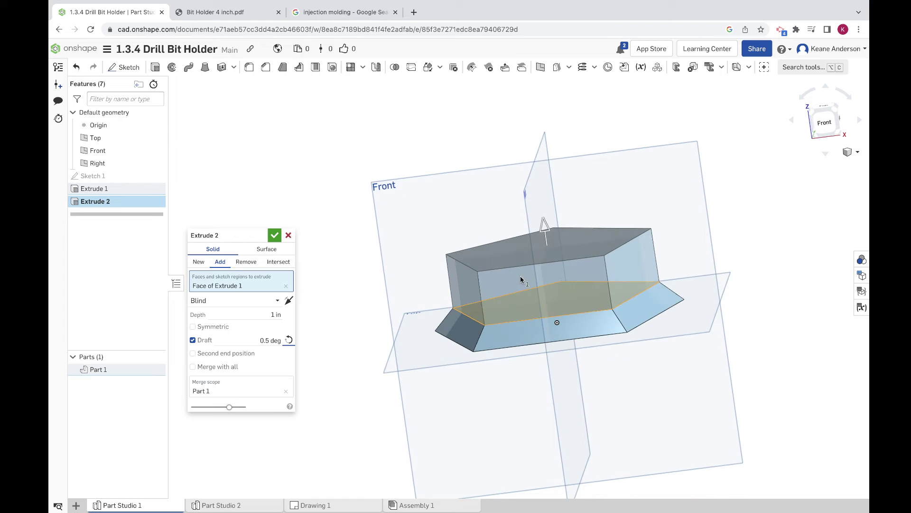
{"action": "left_click", "coordinate": [275, 236]}
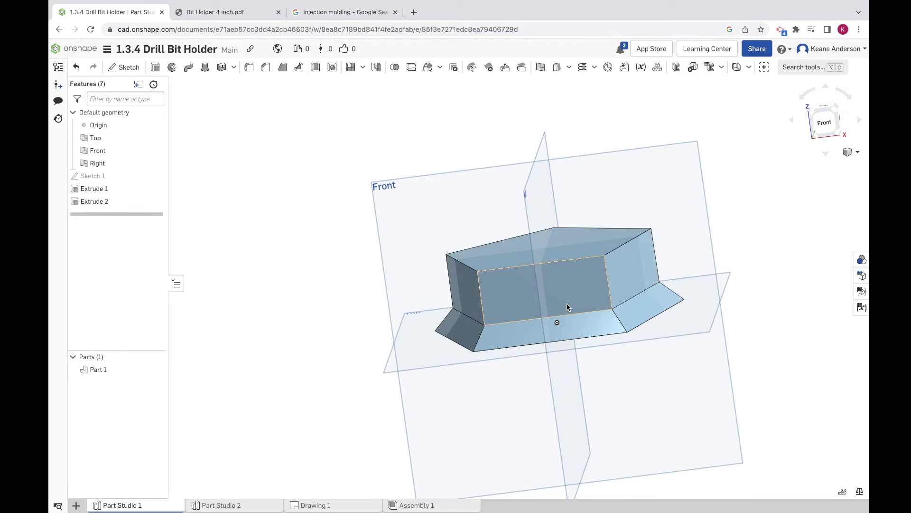
- Start a new construction plane of type Offset, referenced to the top face of the second extrusion
{"action": "right_click_drag", "start_coordinate": [567, 304], "coordinate": [593, 312]}
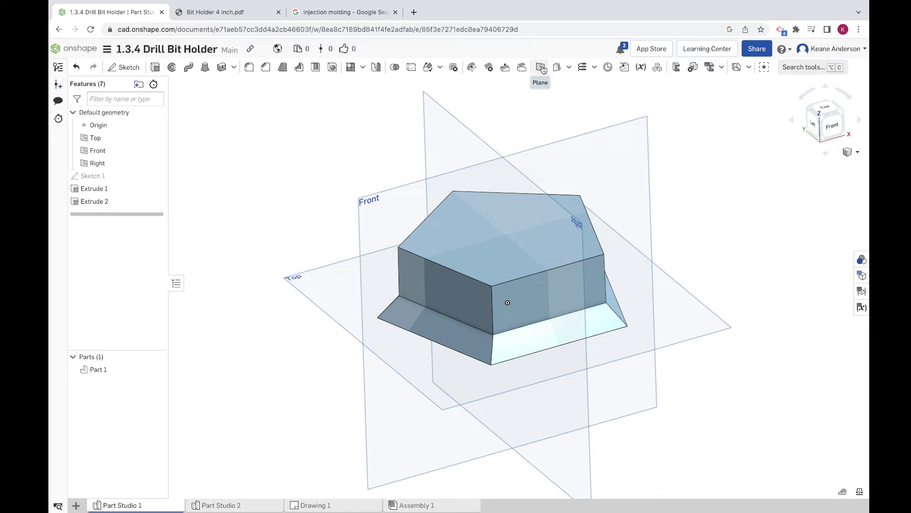
{"action": "left_click", "coordinate": [797, 68]}
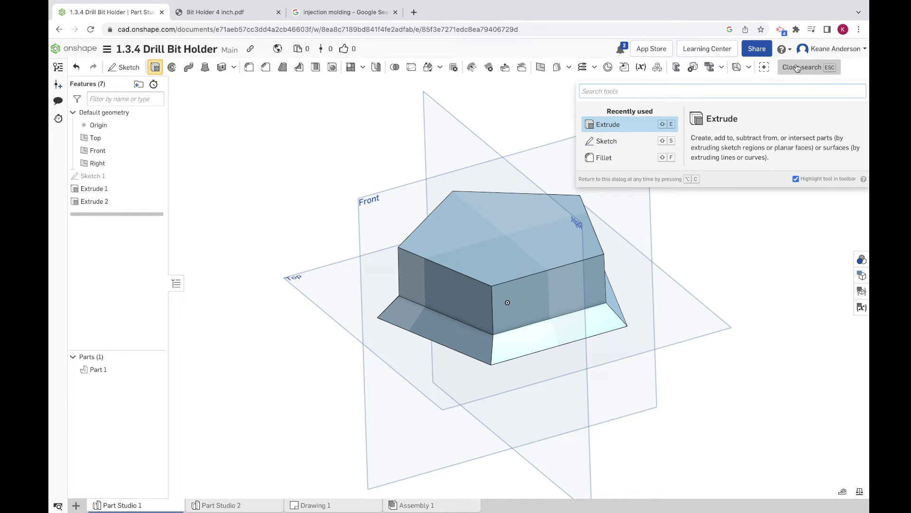
{"action": "type", "text": "plane"}
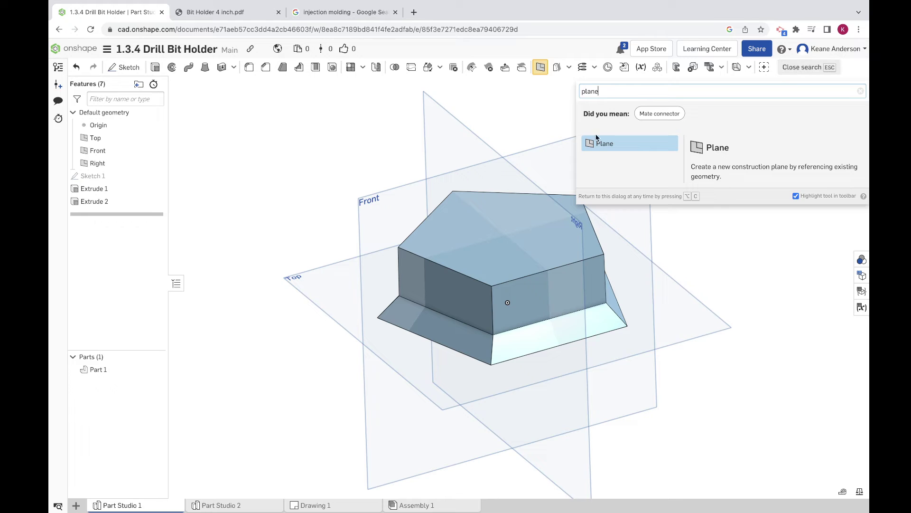
{"action": "left_click", "coordinate": [598, 142]}
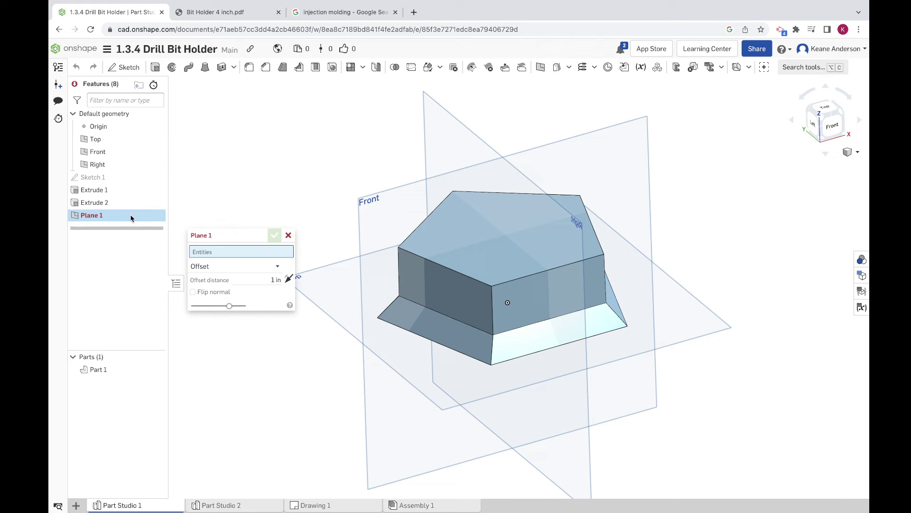
{"action": "left_click", "coordinate": [275, 267]}
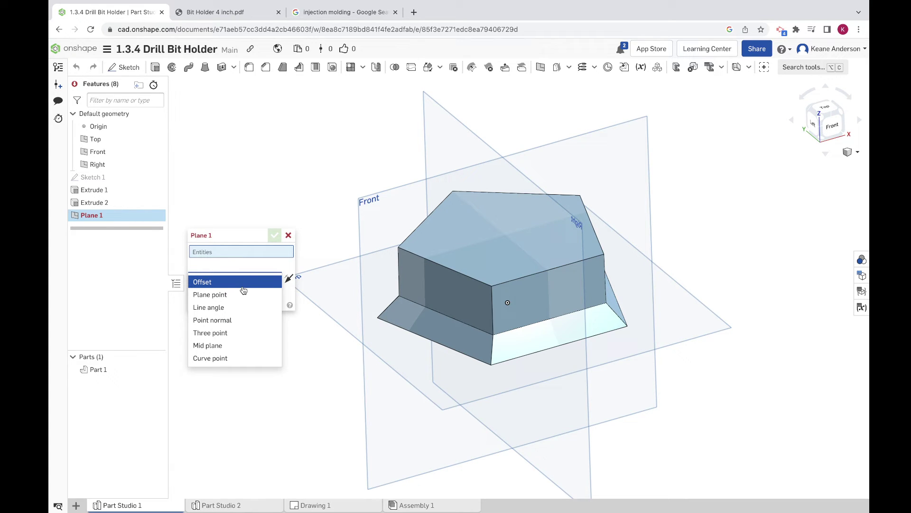
{"action": "left_click", "coordinate": [243, 285]}
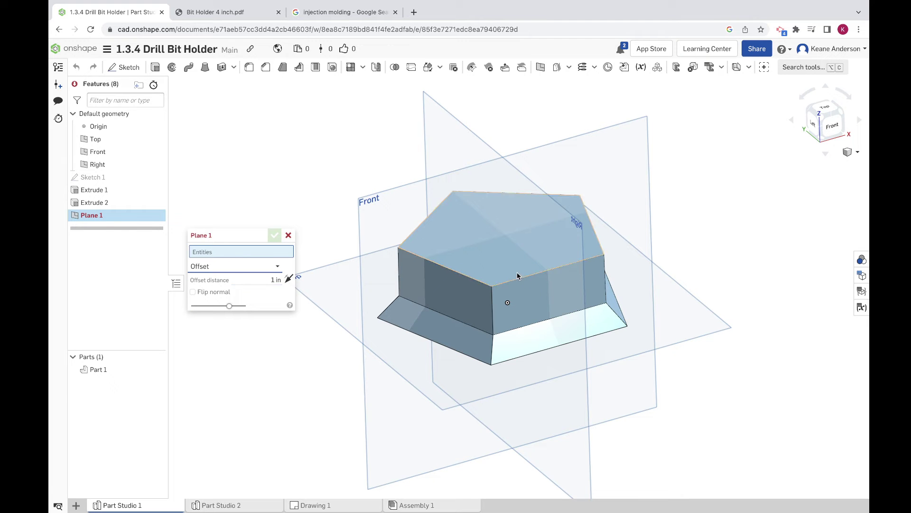
{"action": "left_click", "coordinate": [529, 247]}
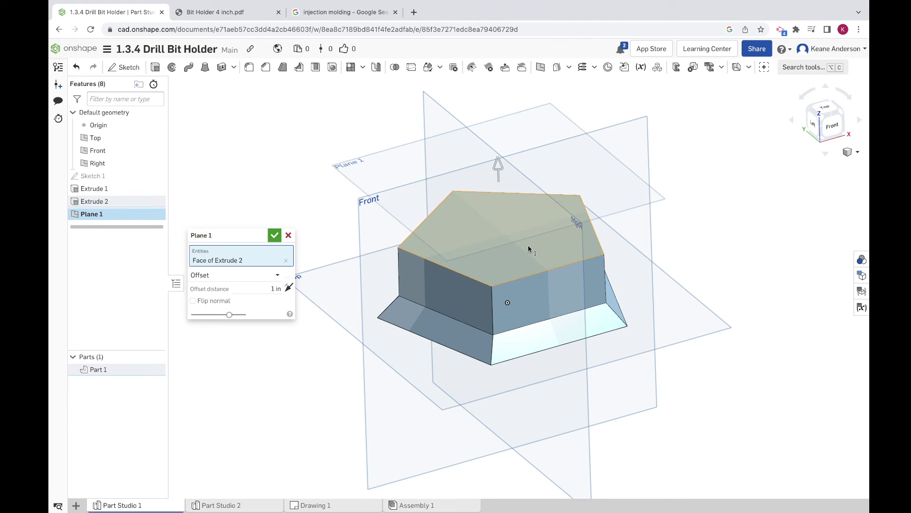
{"action": "right_click_drag", "start_coordinate": [659, 306], "coordinate": [650, 289]}
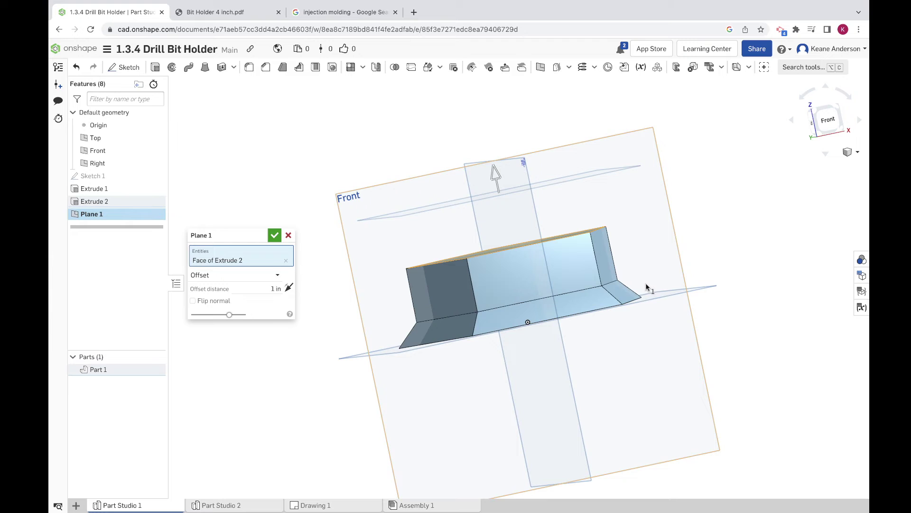
- Set the construction plane's offset distance to 1.5 in and accept the plane
{"action": "left_click", "coordinate": [273, 287]}
{"action": "type", "text": "1.5"}
{"action": "key", "text": "Return"}
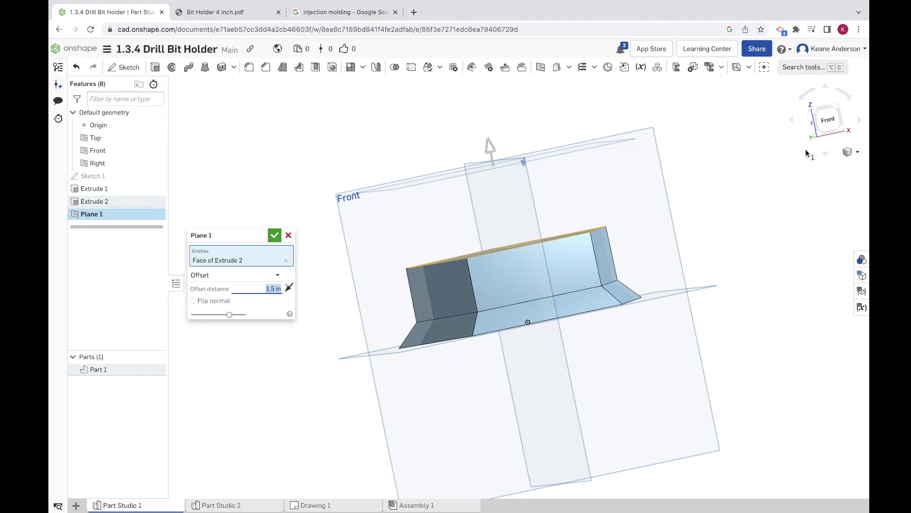
{"action": "right_click_drag", "start_coordinate": [358, 243], "coordinate": [362, 283]}
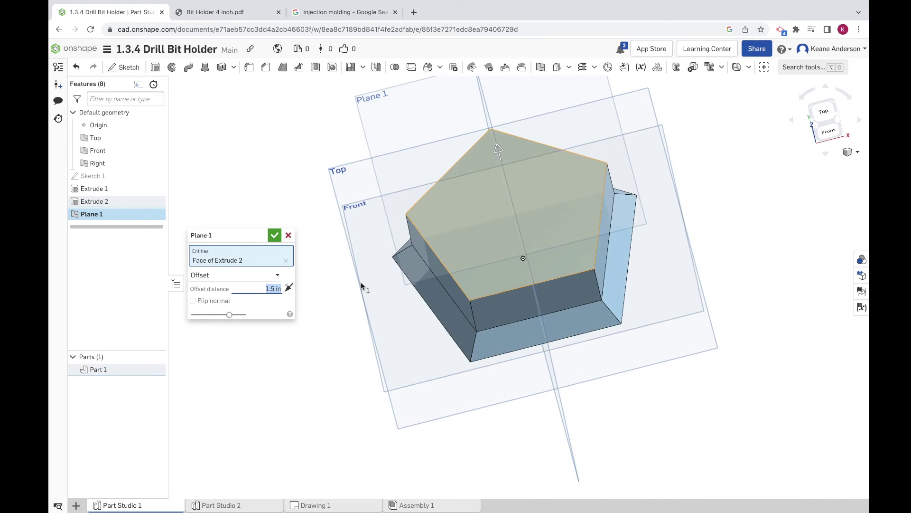
{"action": "left_click", "coordinate": [276, 237]}
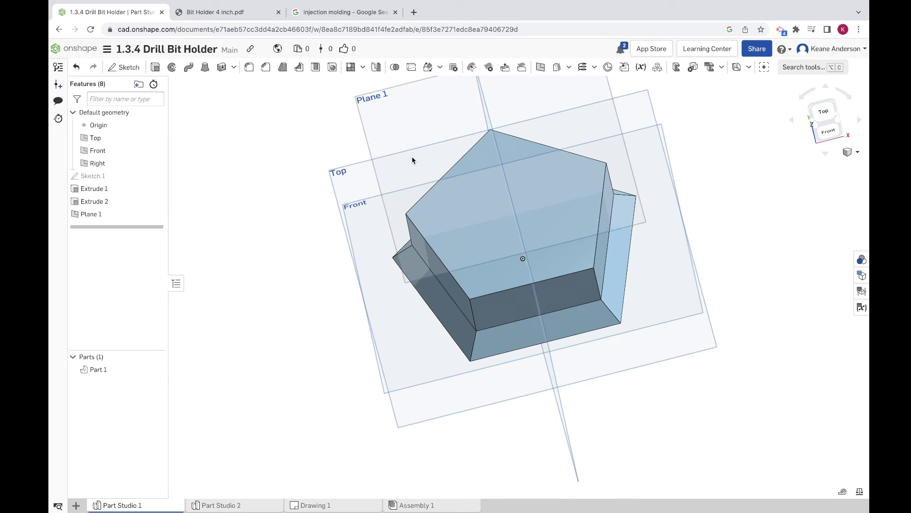
- Sketch a circle about 3.2 in in diameter on the offset plane, centred on the origin, and finish the sketch
{"action": "right_click_drag", "start_coordinate": [412, 160], "coordinate": [424, 126]}
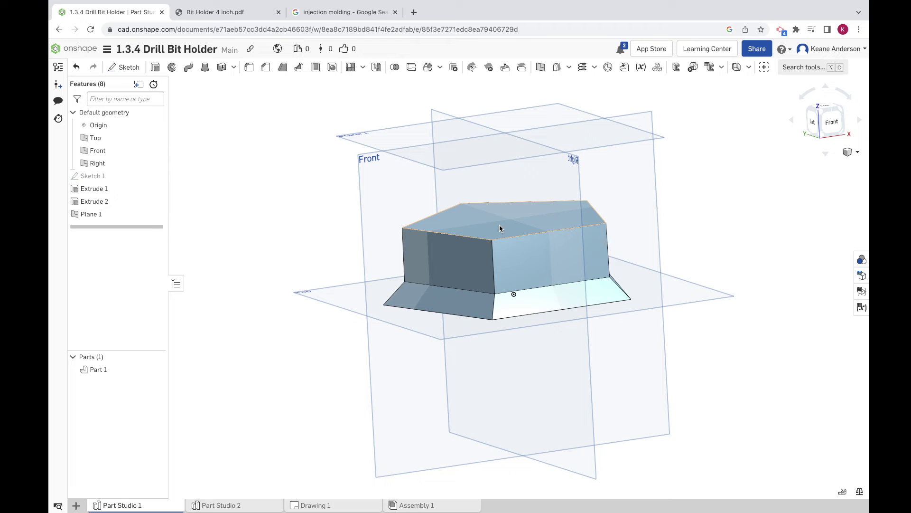
{"action": "left_click", "coordinate": [124, 67]}
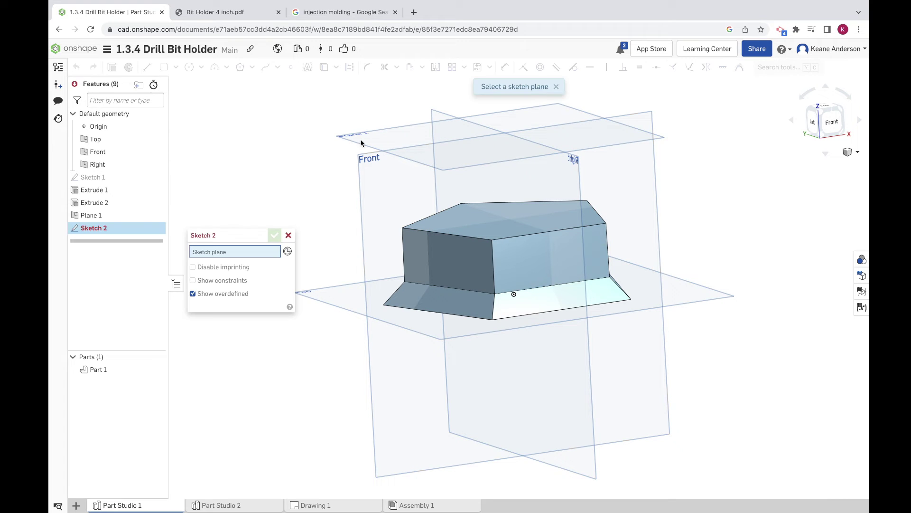
{"action": "left_click", "coordinate": [509, 162]}
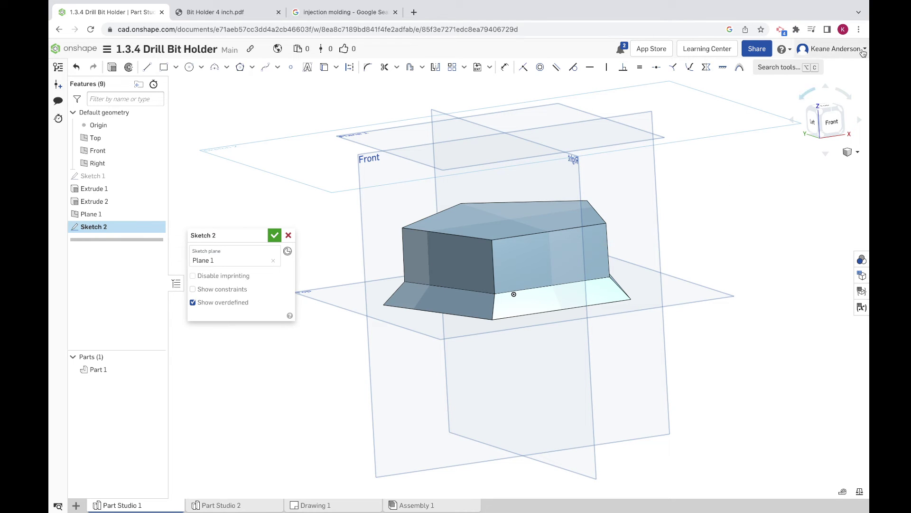
{"action": "left_click", "coordinate": [829, 103]}
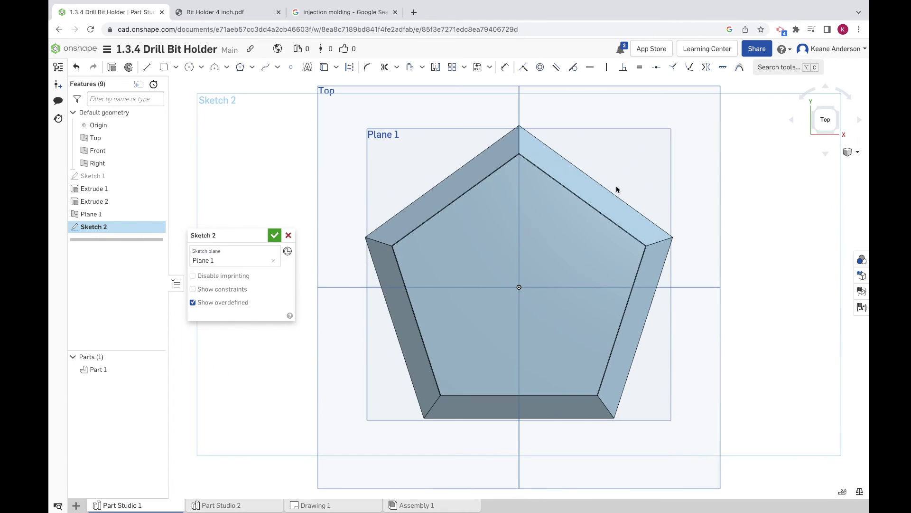
{"action": "left_click", "coordinate": [189, 67]}
{"action": "left_click", "coordinate": [526, 288]}
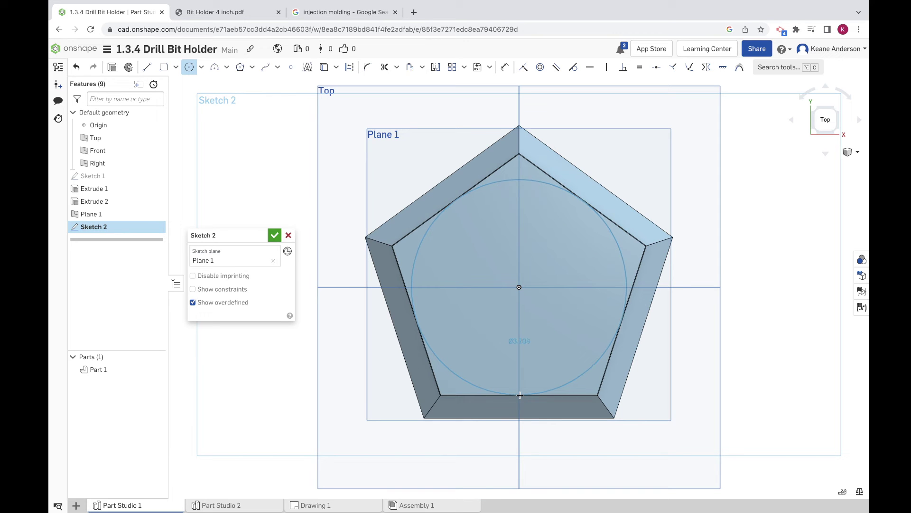
{"action": "left_click", "coordinate": [520, 395]}
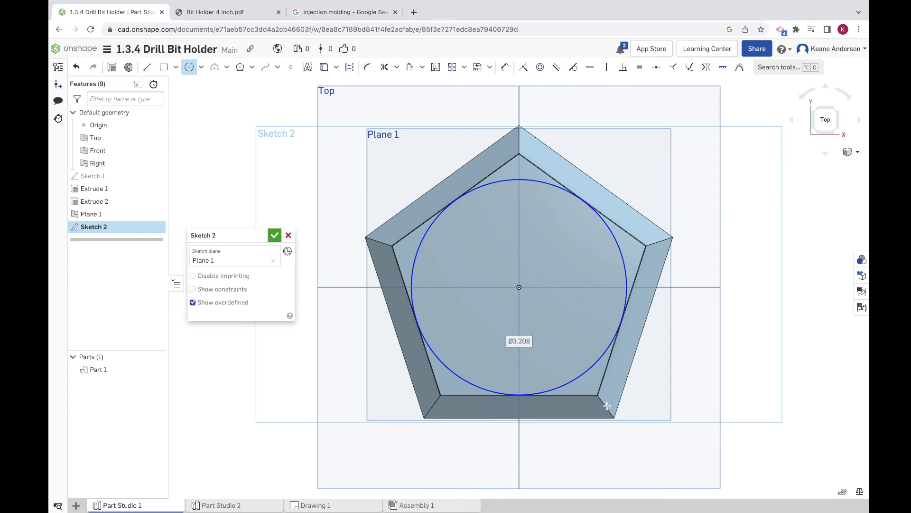
{"action": "right_click_drag", "start_coordinate": [607, 405], "coordinate": [634, 372]}
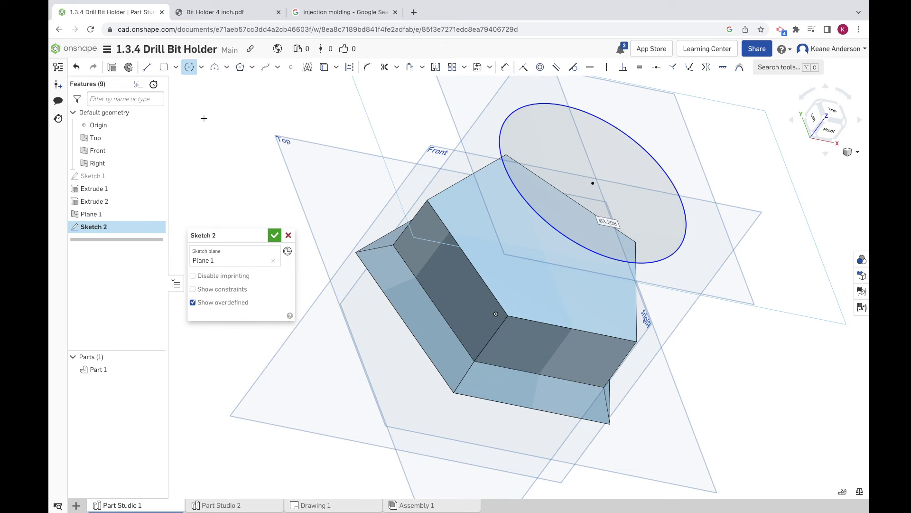
{"action": "left_click", "coordinate": [275, 236]}
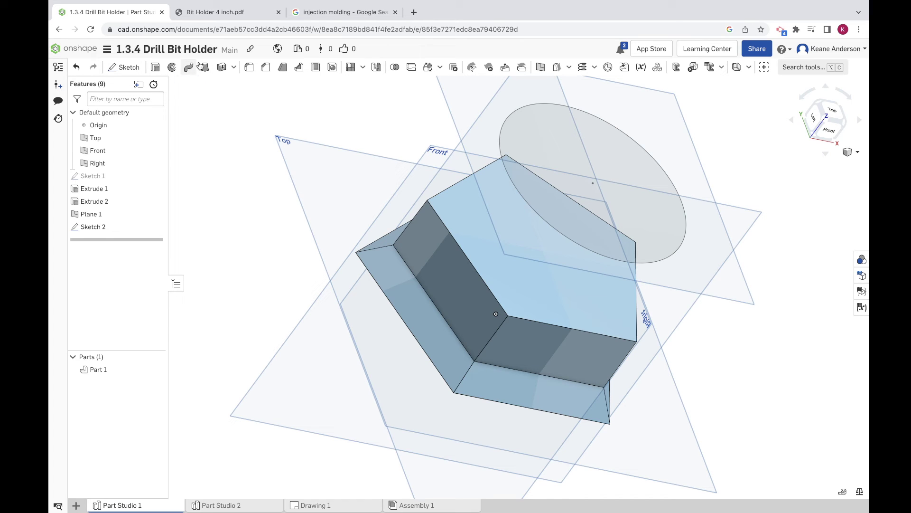
- Loft from the top pentagonal face to the circle on the offset plane, adding the result to the existing part
{"action": "left_click", "coordinate": [206, 70]}
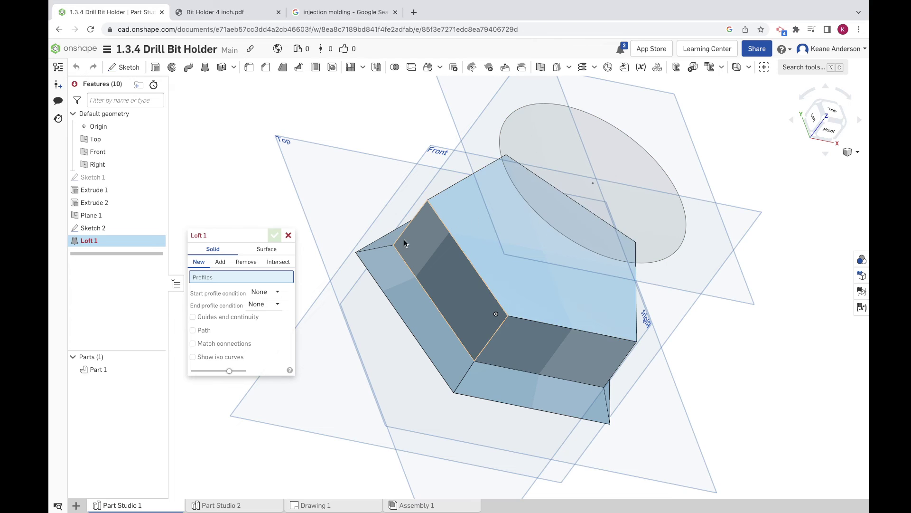
{"action": "left_click", "coordinate": [459, 218]}
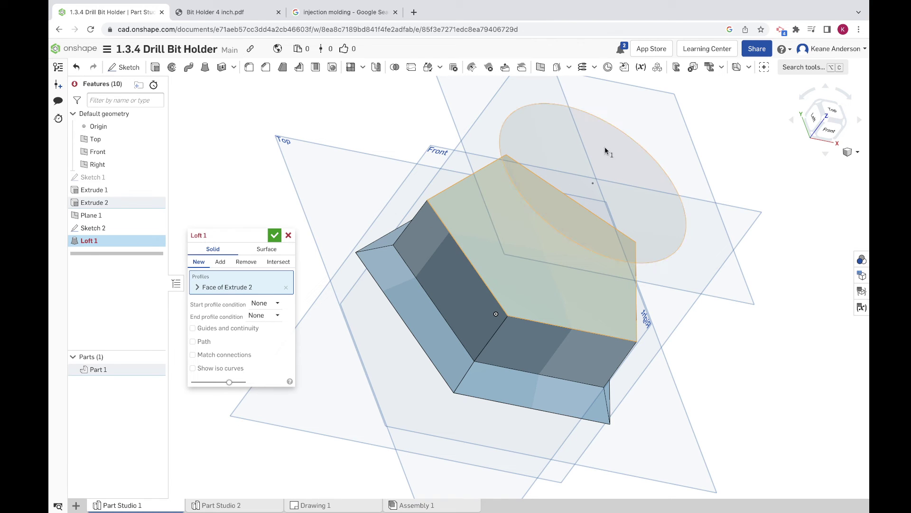
{"action": "left_click", "coordinate": [620, 140]}
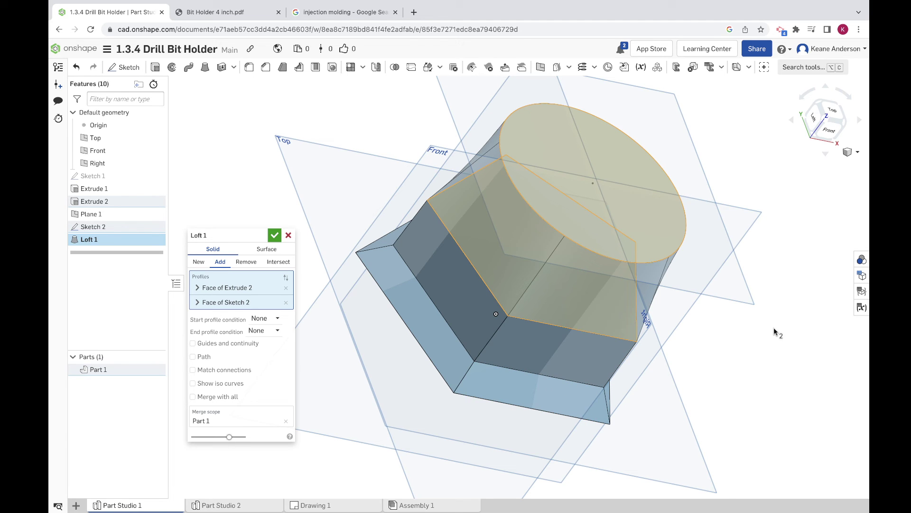
{"action": "left_click", "coordinate": [274, 235]}
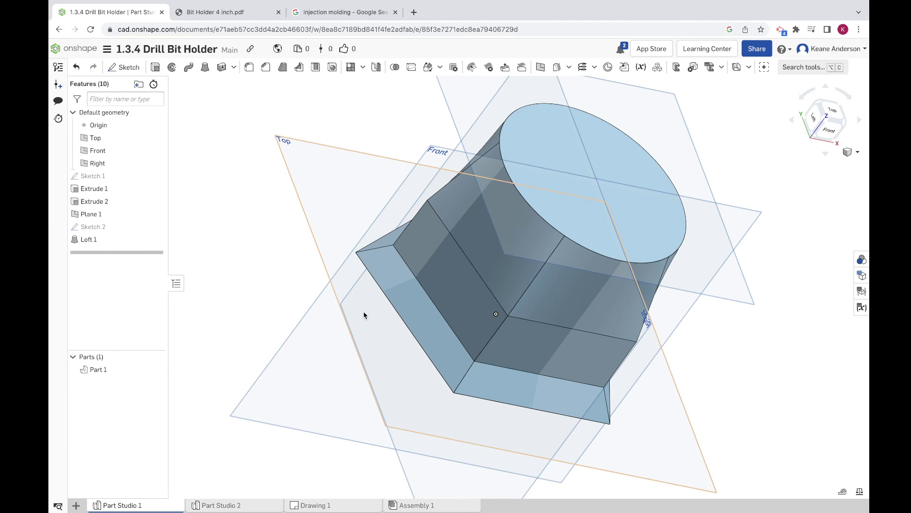
{"action": "key", "text": "shift+1"}
{"action": "key", "text": "shift+7"}
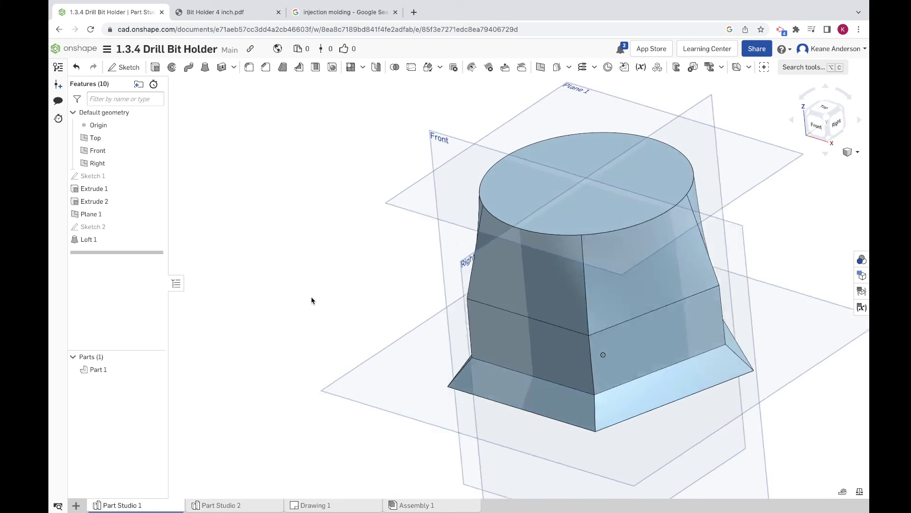
{"action": "right_click_drag", "start_coordinate": [312, 321], "coordinate": [378, 318]}
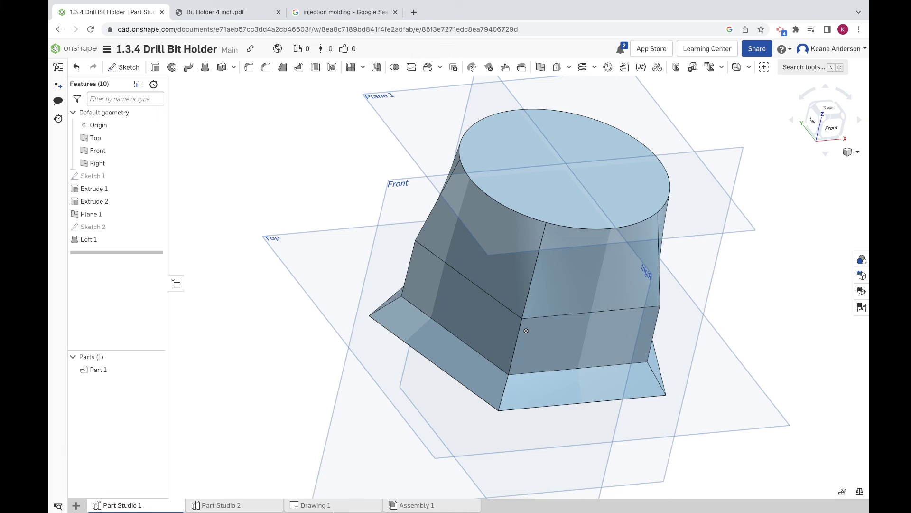
- Switch to the Bit Holder 4 inch.pdf drawing and compare its loft and tapered extrusion proportions with the model
{"action": "mouse_move", "coordinate": [388, 503]}
{"action": "left_click", "coordinate": [216, 11]}
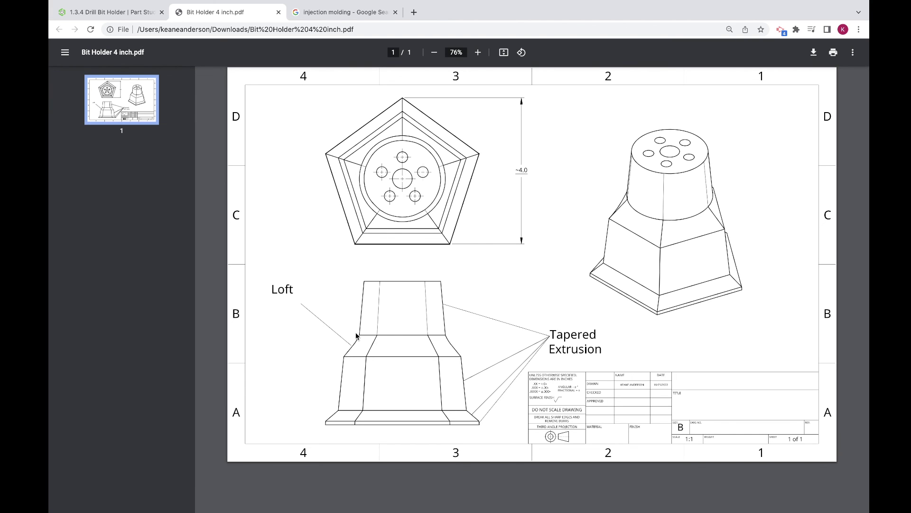
{"action": "right_click", "coordinate": [467, 290]}
{"action": "left_click", "coordinate": [472, 267]}
{"action": "left_click", "coordinate": [140, 15]}
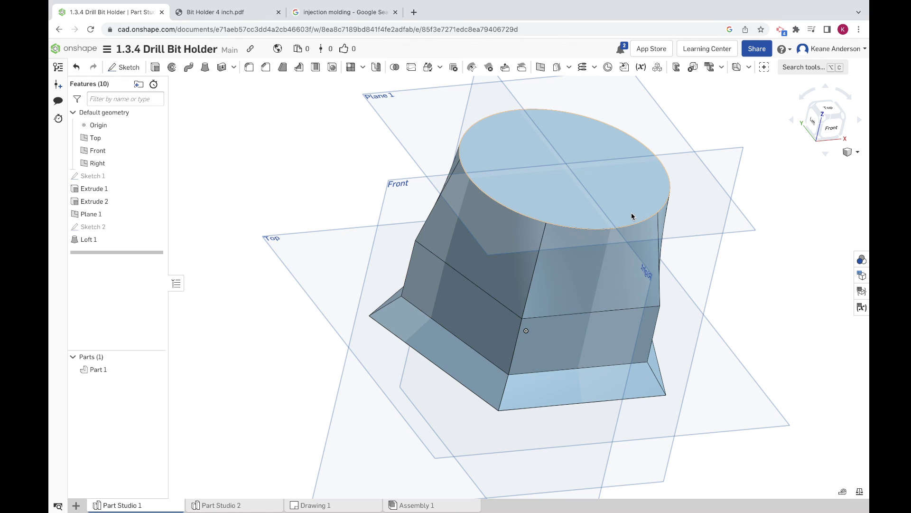
{"action": "left_click", "coordinate": [234, 12]}
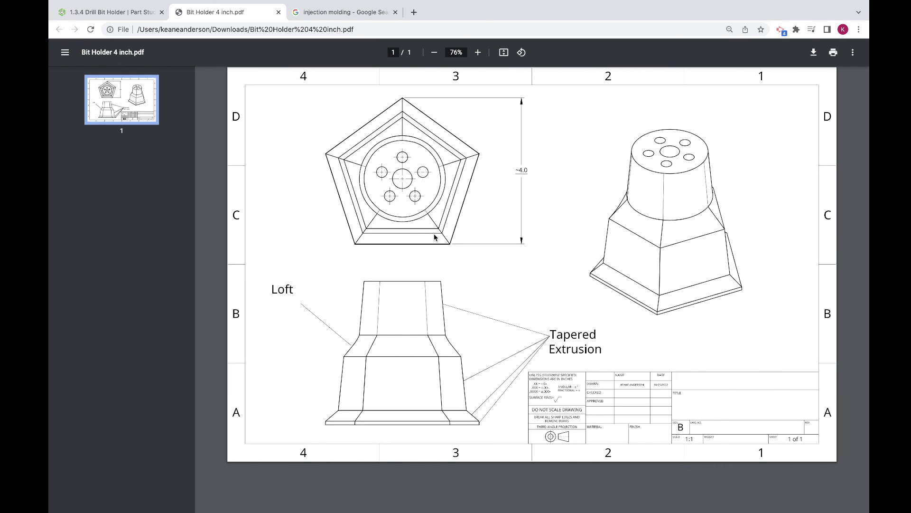
{"action": "scroll", "coordinate": [434, 237], "scroll_direction": "up", "scroll_amount": 5, "text": "ctrl"}
{"action": "scroll", "coordinate": [434, 237], "scroll_direction": "down", "scroll_amount": 5, "text": "ctrl"}
{"action": "scroll", "coordinate": [434, 237], "scroll_direction": "up", "scroll_amount": 1, "text": "ctrl"}
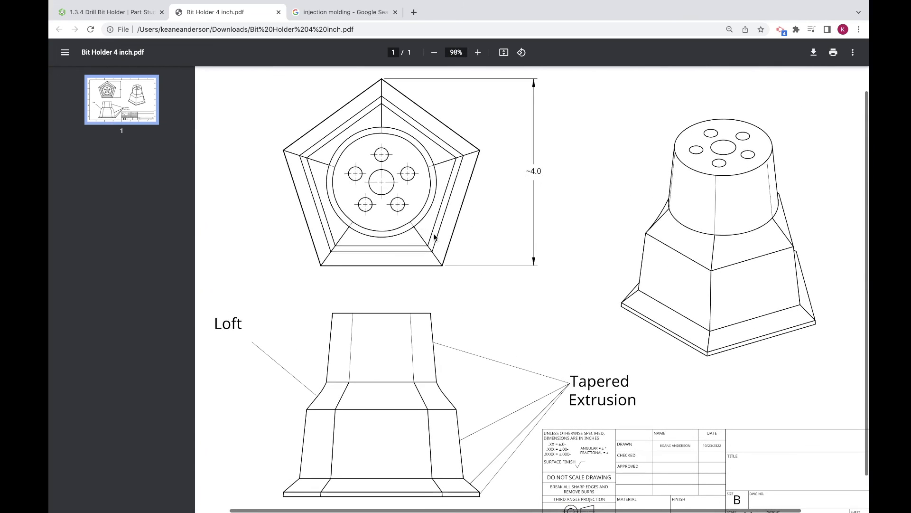